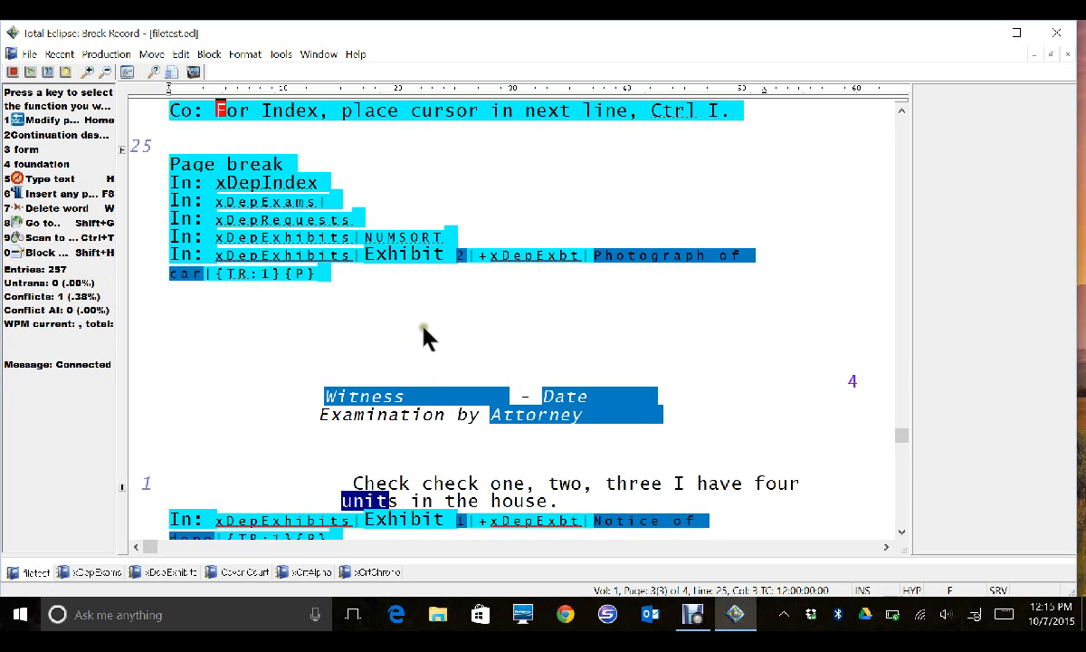
# - Examine the appearances page and the index lines below it in the transcript
pyautogui.scroll(1, 427, 335)
pyautogui.scroll(5, 430, 333)
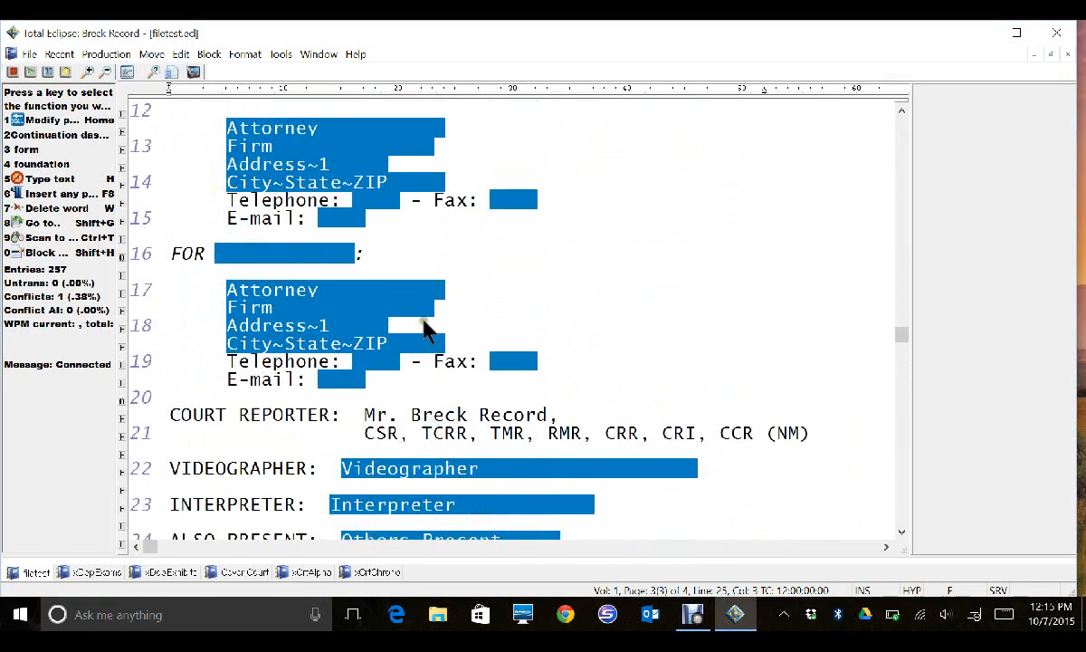
pyautogui.scroll(4, 426, 332)
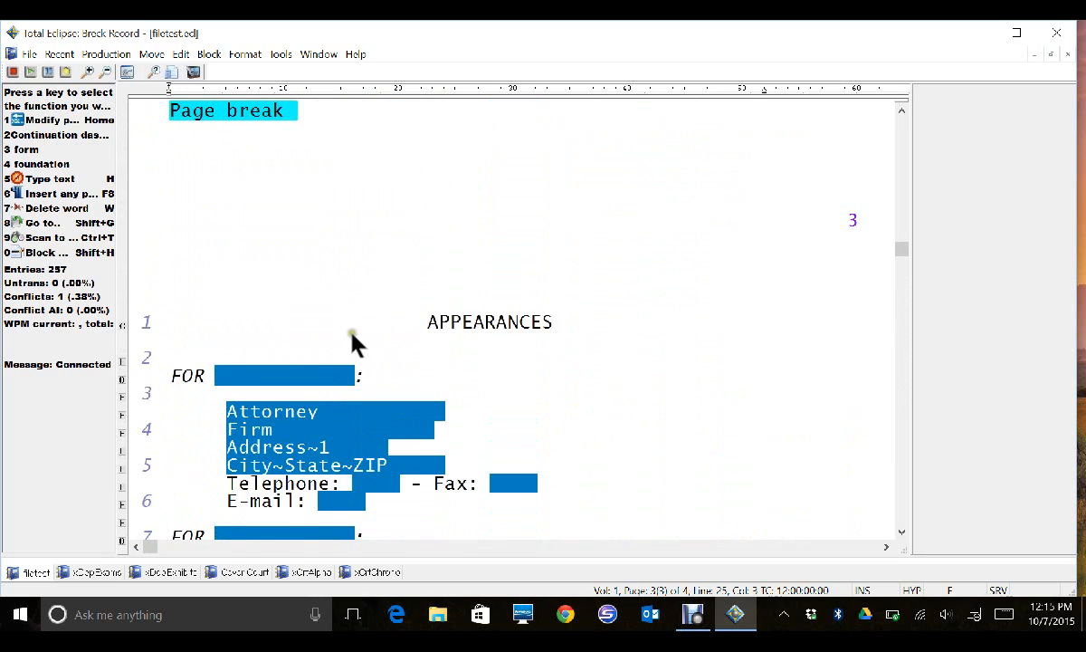
pyautogui.scroll(-3, 354, 342)
pyautogui.scroll(-6, 381, 368)
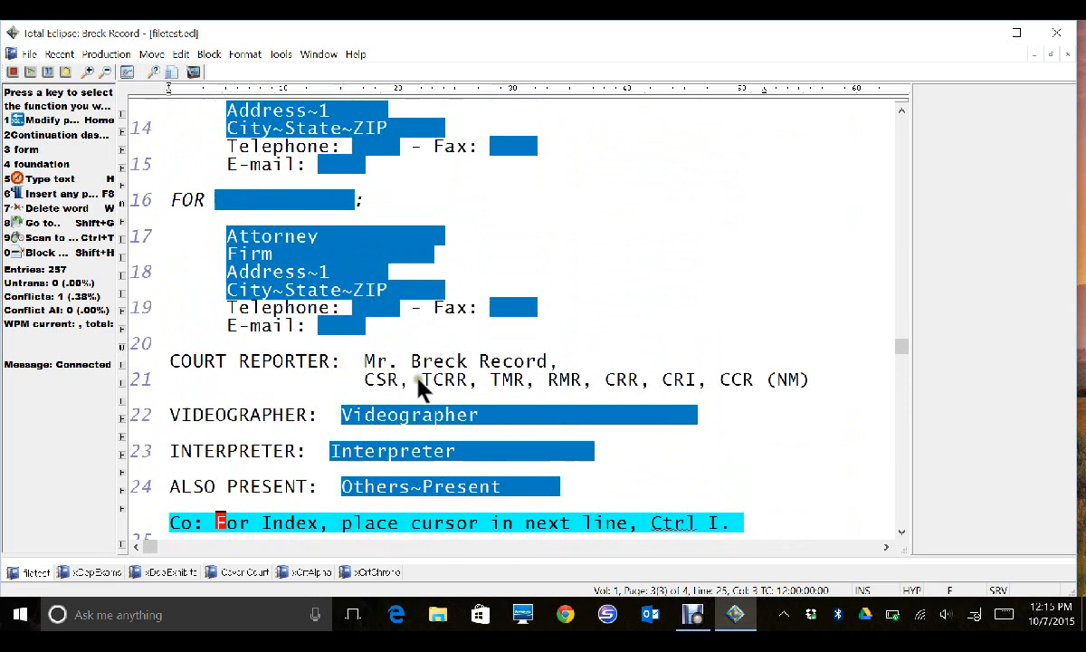
pyautogui.scroll(-1, 419, 383)
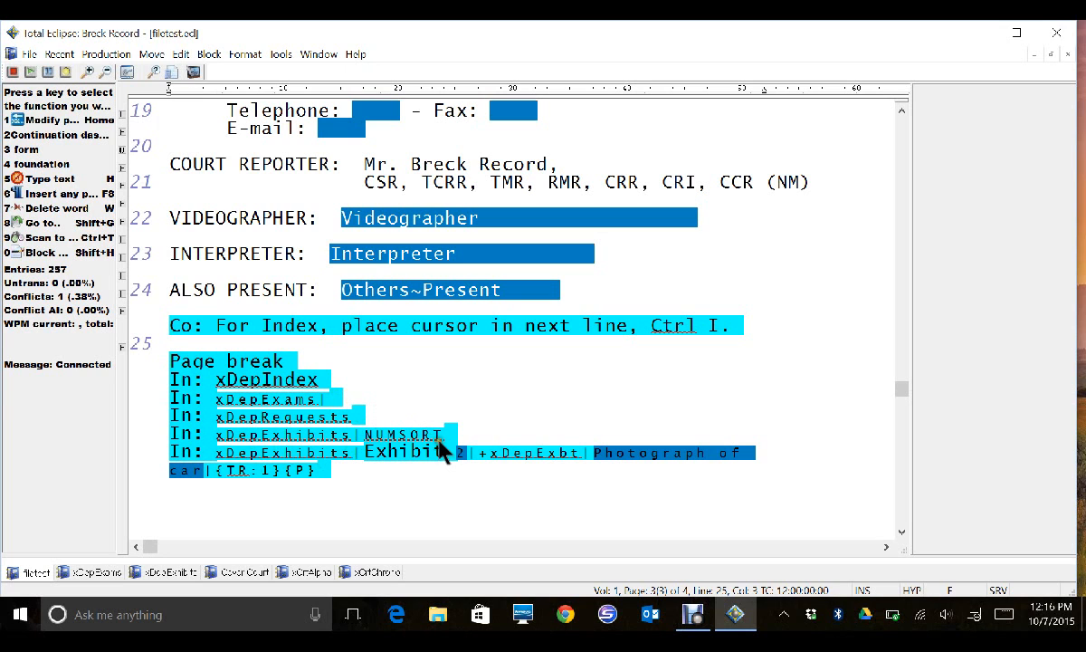
# - Insert a new paragraph after the xDepExhibits NUMSORT line, separating the index setup lines from the Exhibit 2 entry
pyautogui.scroll(-4, 439, 448)
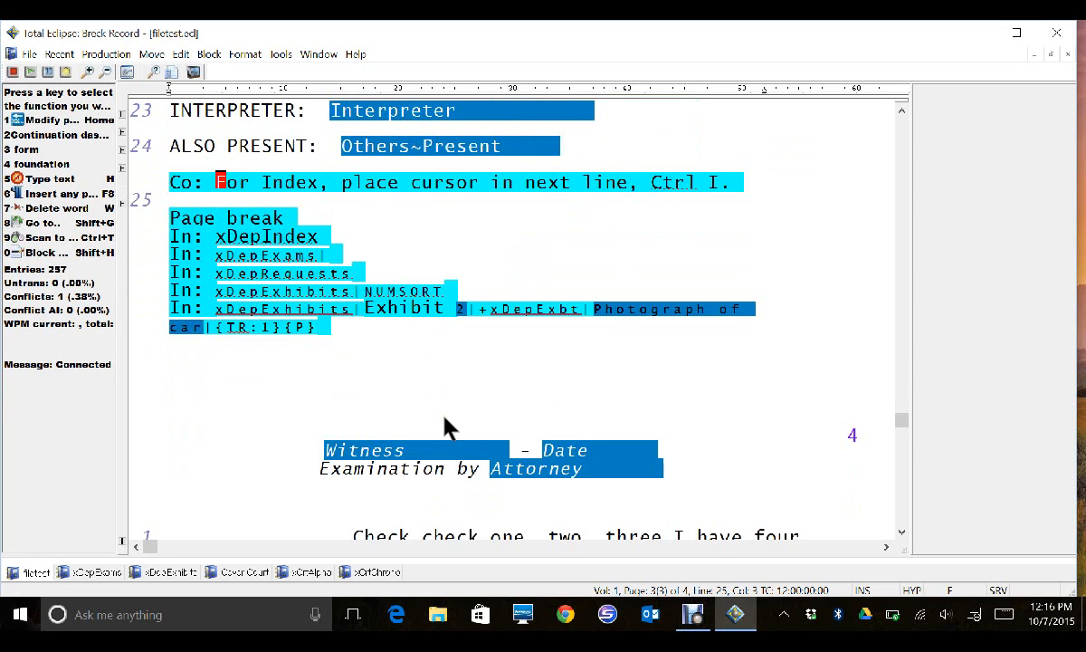
pyautogui.scroll(-1, 461, 417)
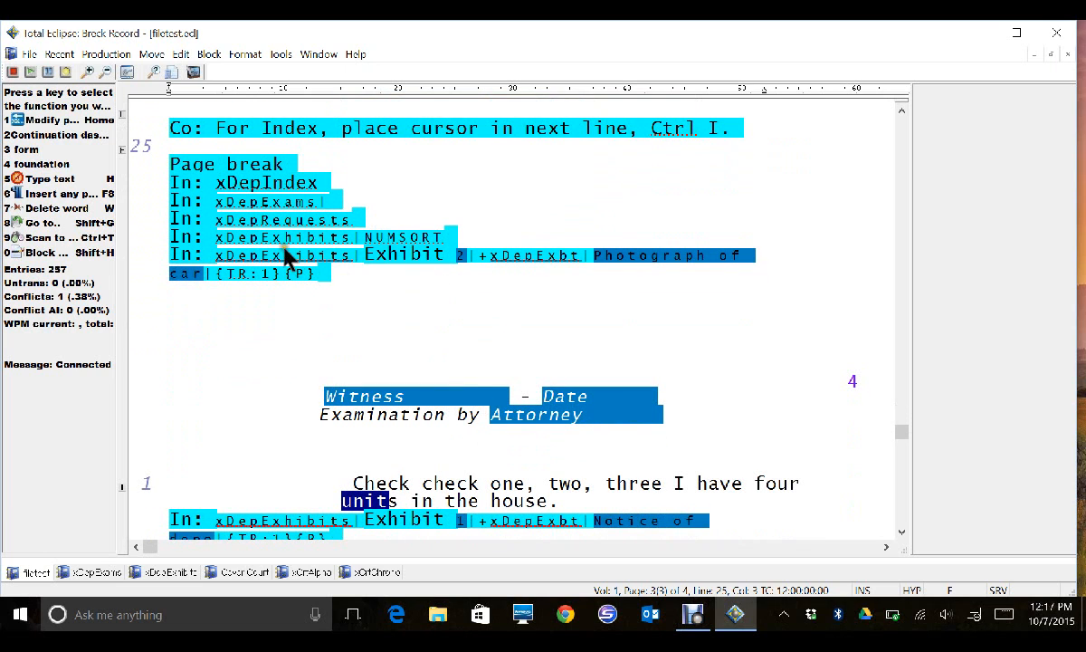
pyautogui.click(476, 239)
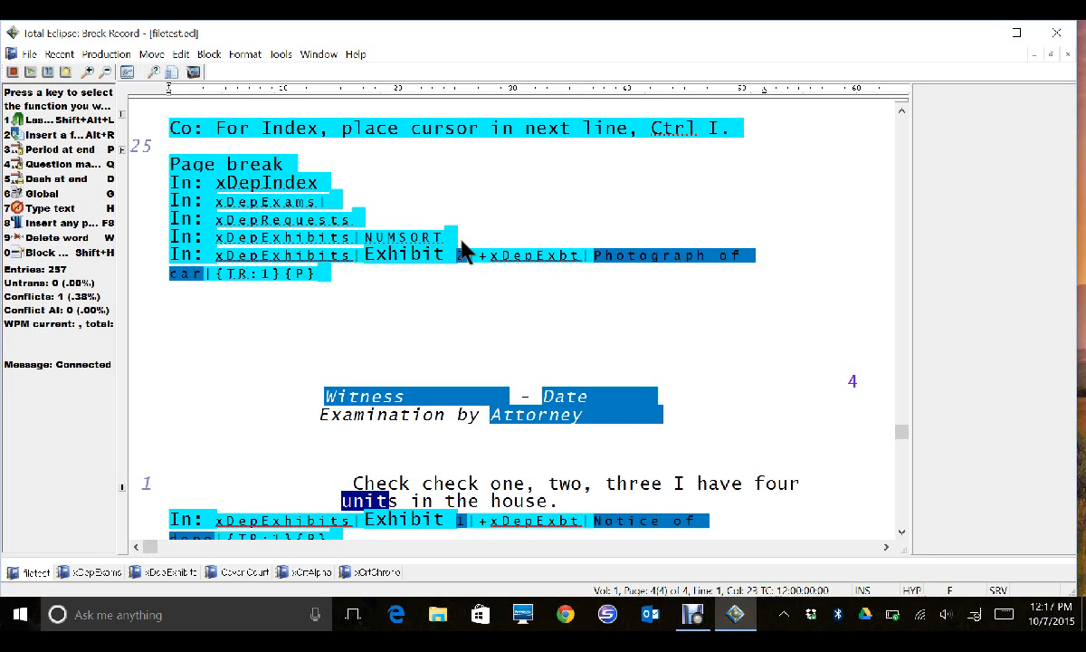
pyautogui.press('Return')
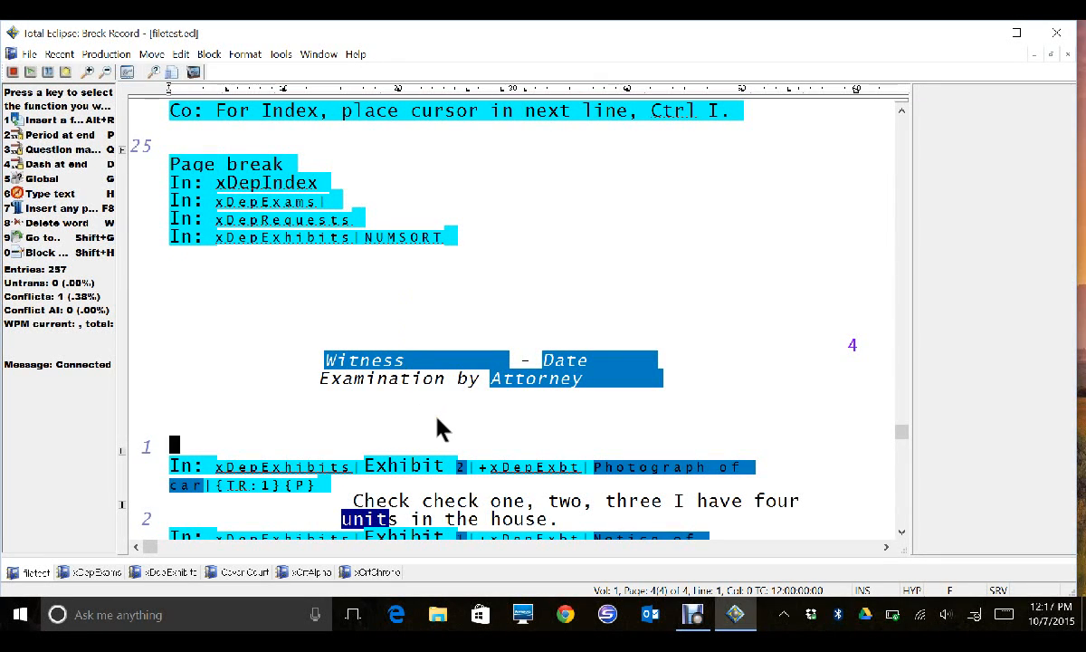
# - Examine the index setup lines and the exhibit and examination index entries through the Exhibit 3 entry
pyautogui.scroll(-5, 453, 432)
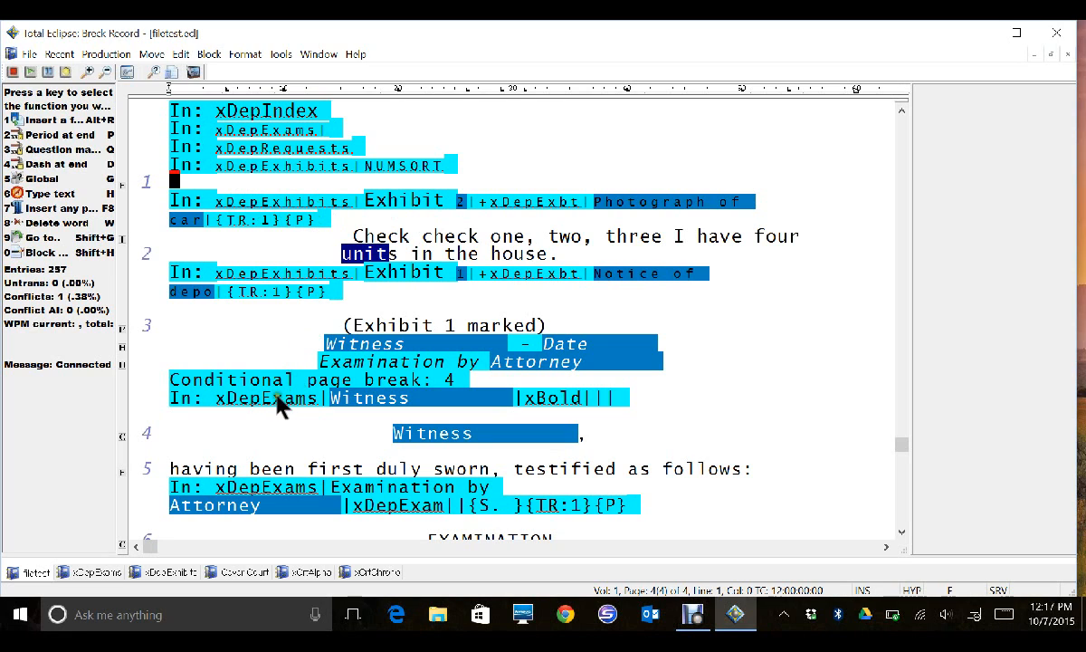
pyautogui.scroll(3, 501, 265)
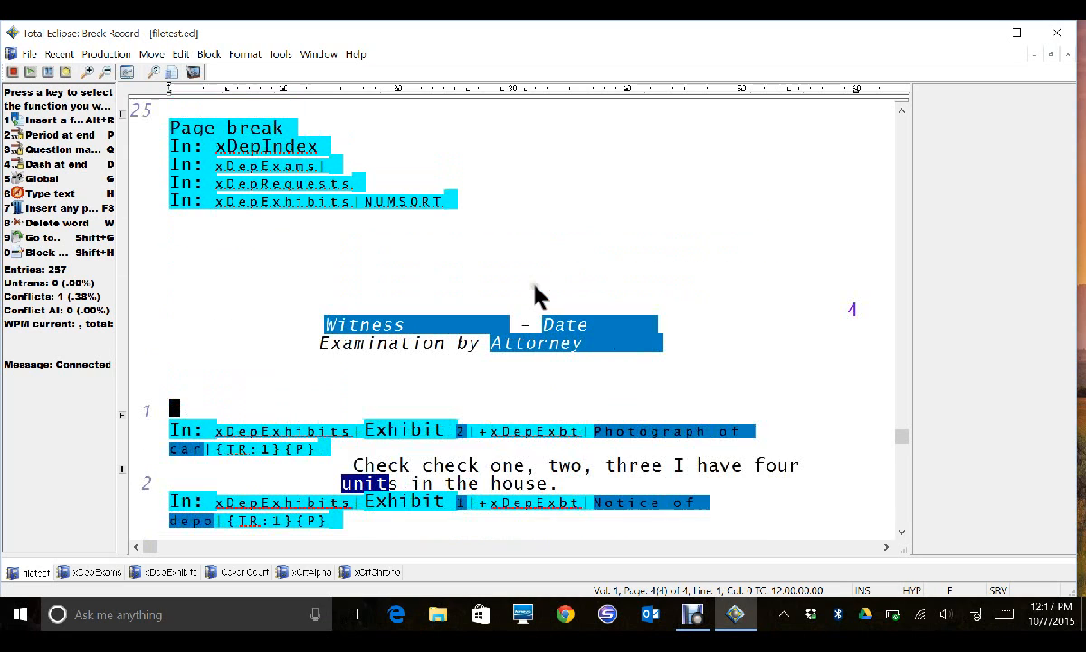
pyautogui.scroll(1, 510, 287)
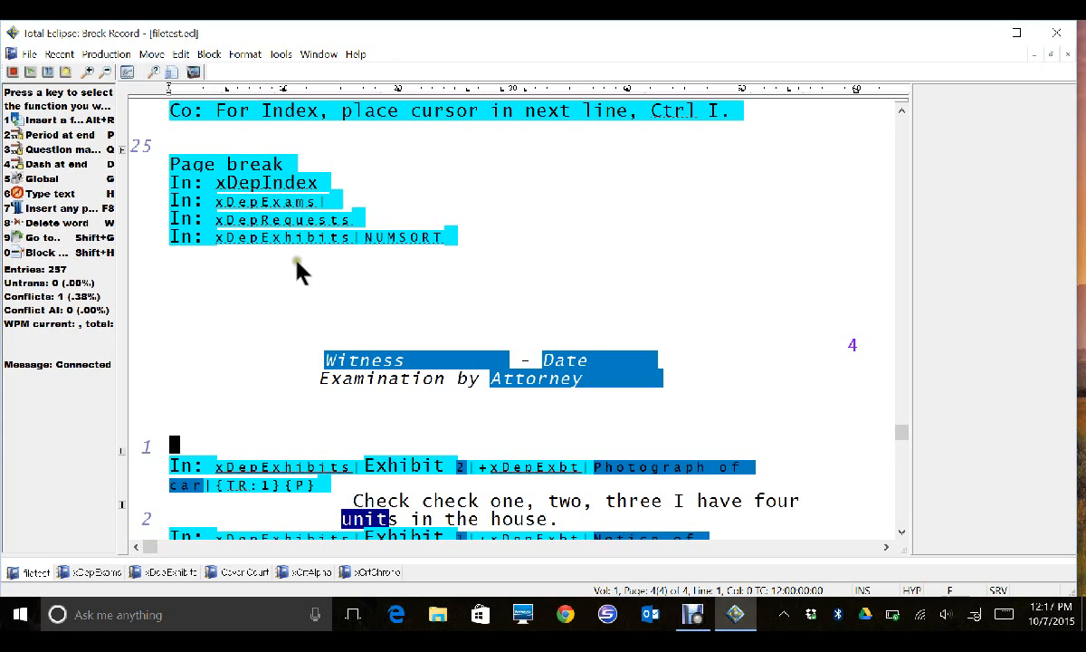
pyautogui.scroll(-1, 408, 301)
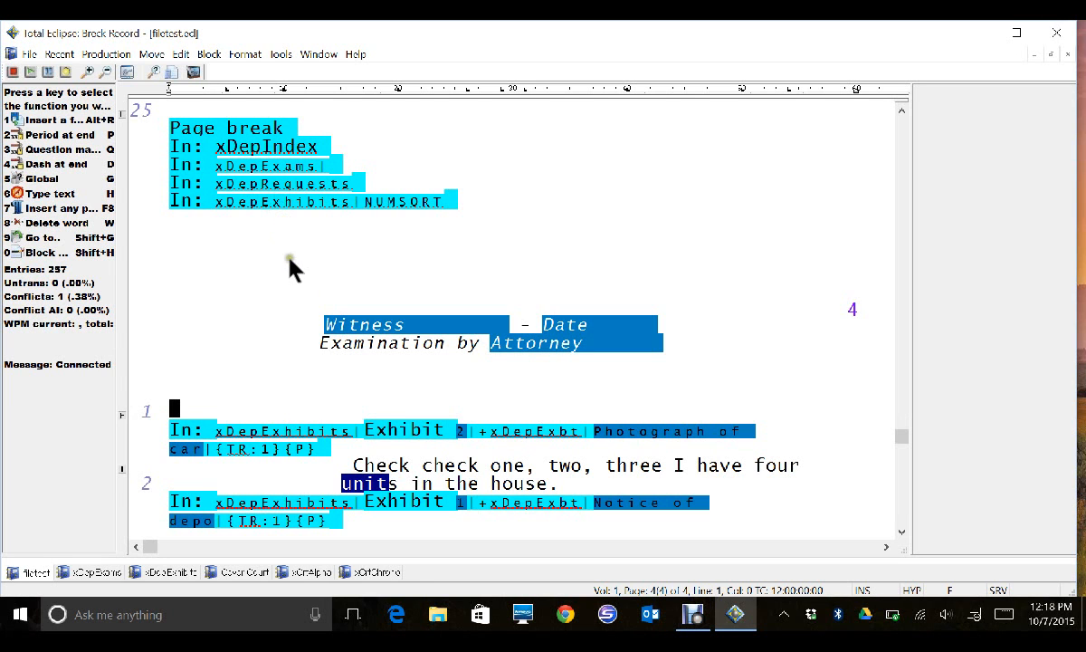
pyautogui.scroll(-1, 286, 271)
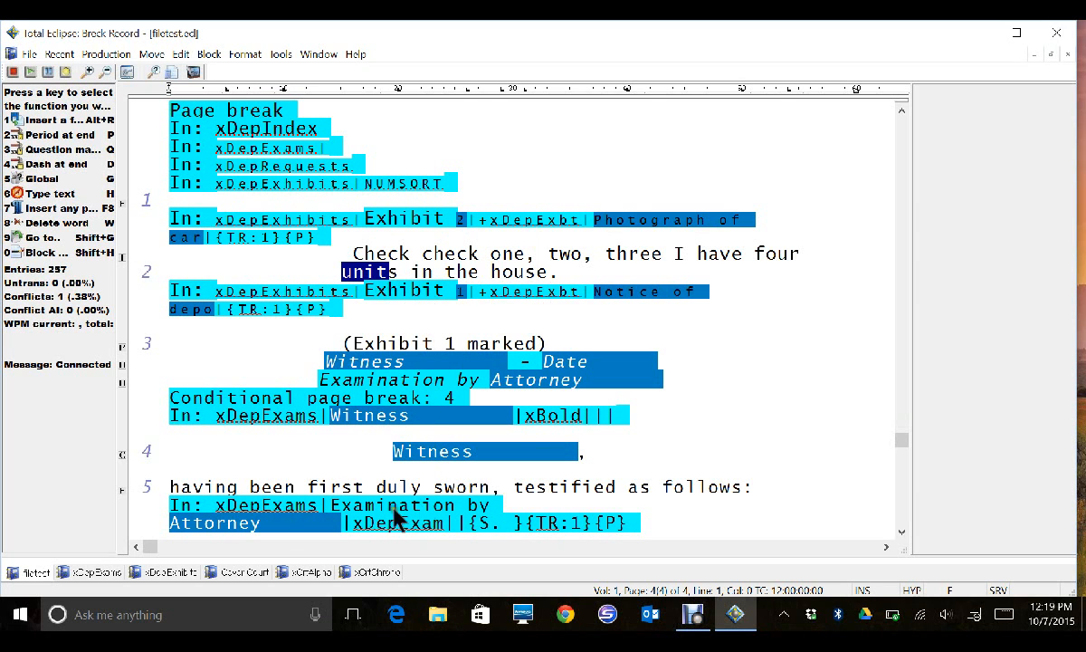
pyautogui.scroll(-5, 303, 500)
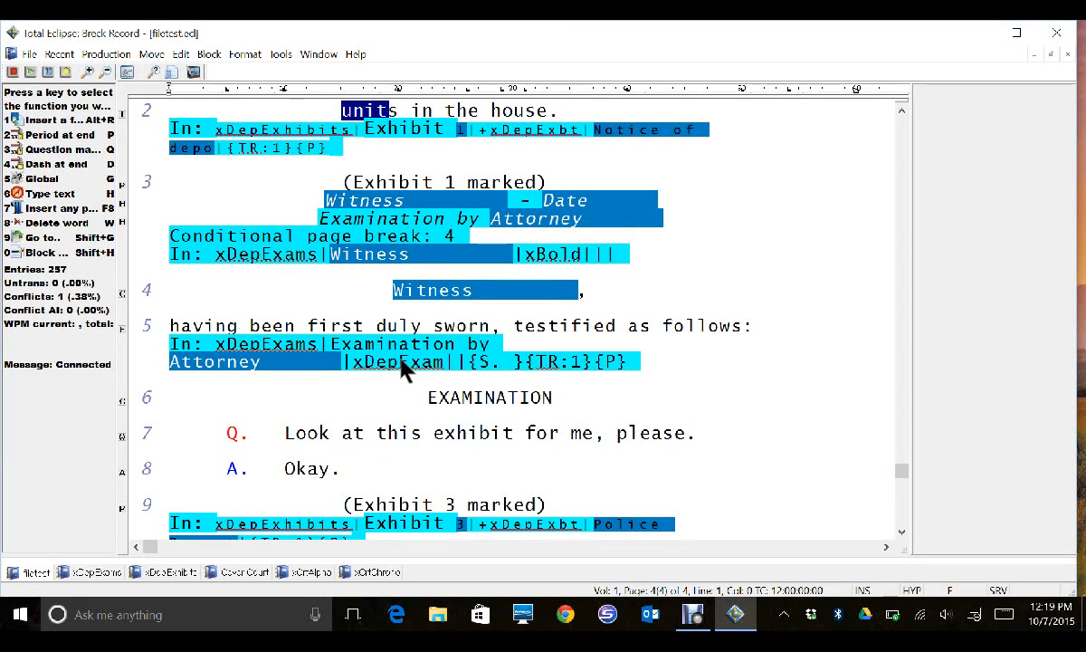
pyautogui.scroll(-1, 401, 362)
pyautogui.scroll(-9, 400, 360)
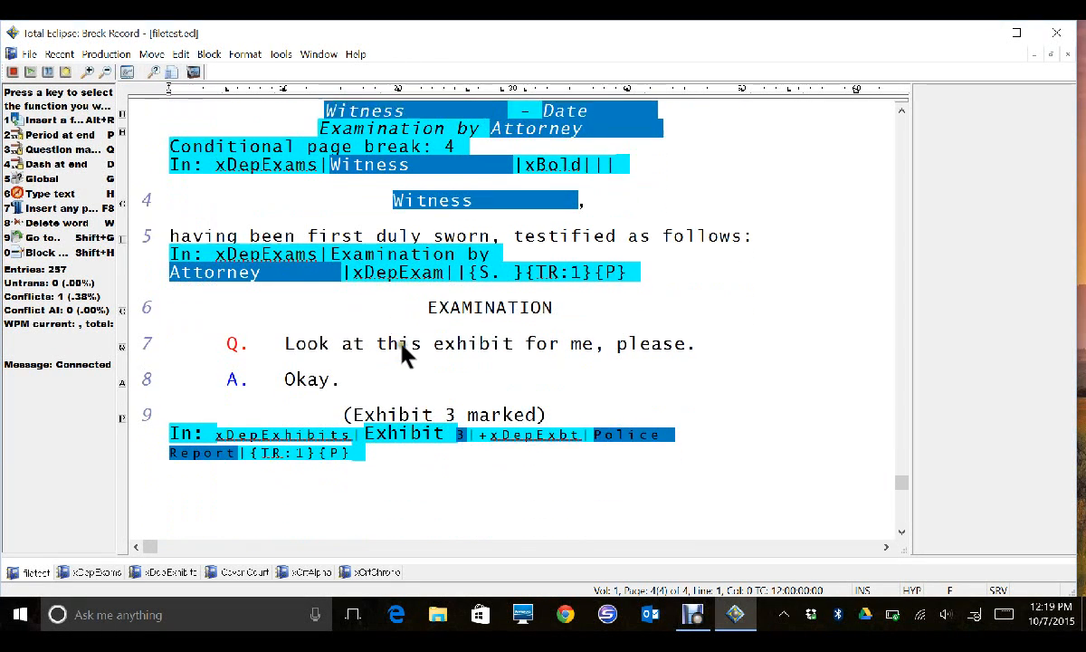
pyautogui.scroll(-3, 462, 330)
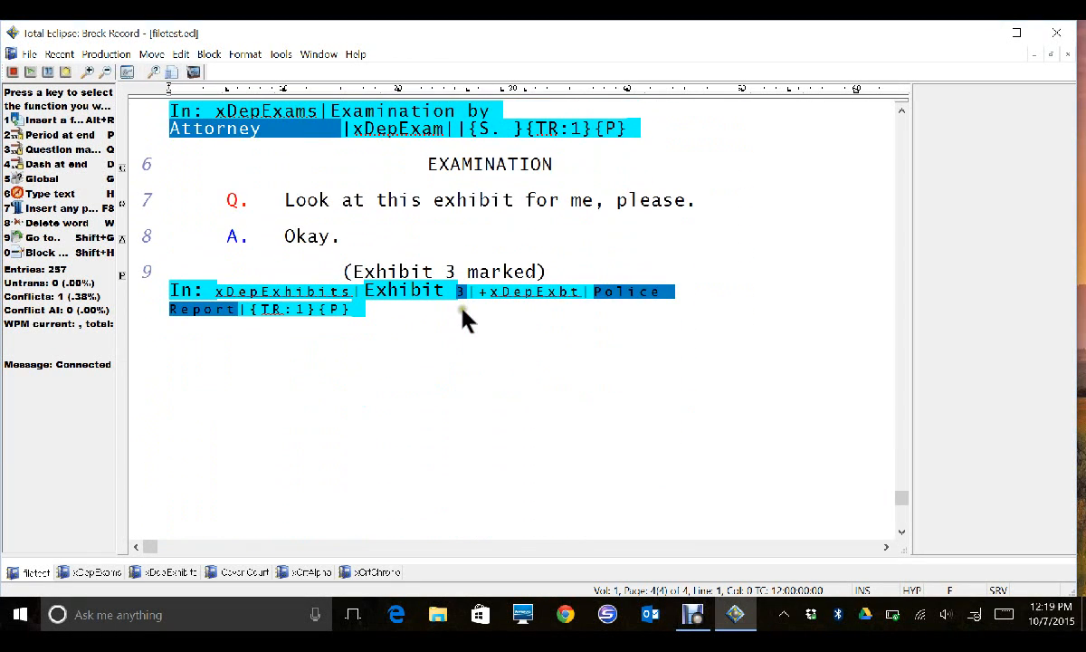
pyautogui.scroll(-1, 462, 319)
pyautogui.scroll(1, 462, 319)
pyautogui.scroll(2, 418, 333)
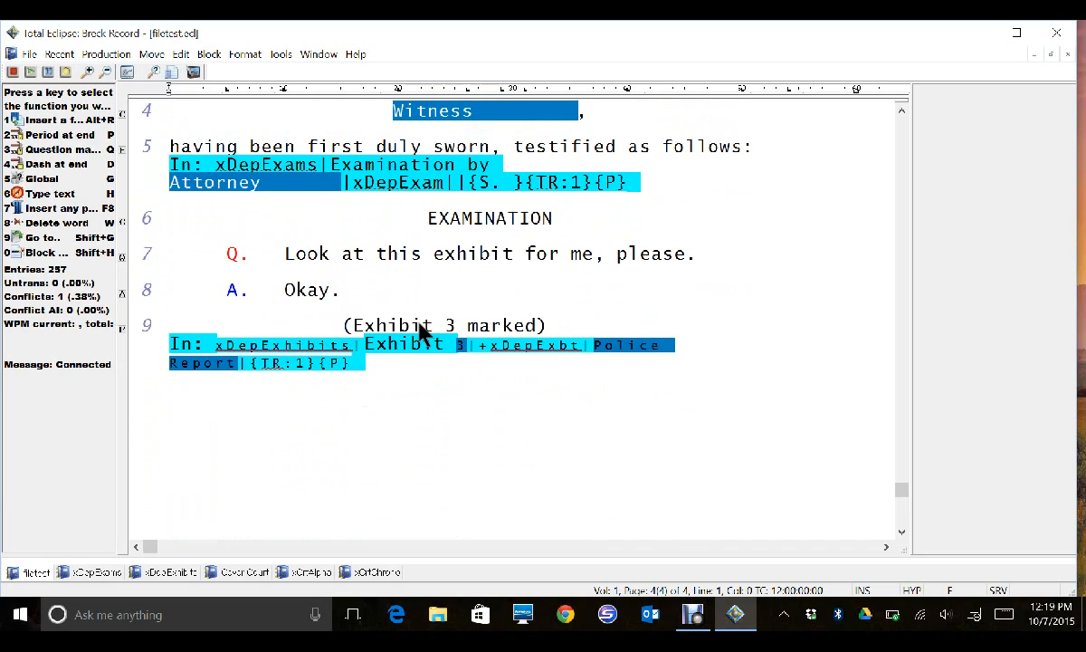
# - Generate a preview of the automatic index for all volumes from the page break below the index comment
pyautogui.scroll(6, 418, 333)
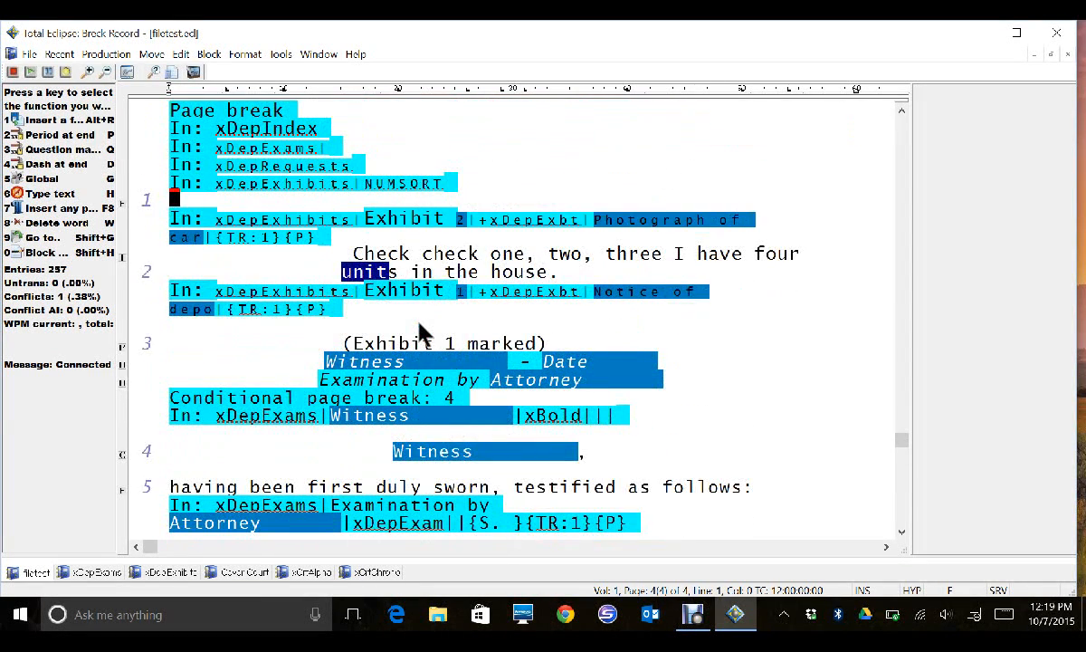
pyautogui.scroll(2, 421, 333)
pyautogui.scroll(1, 425, 272)
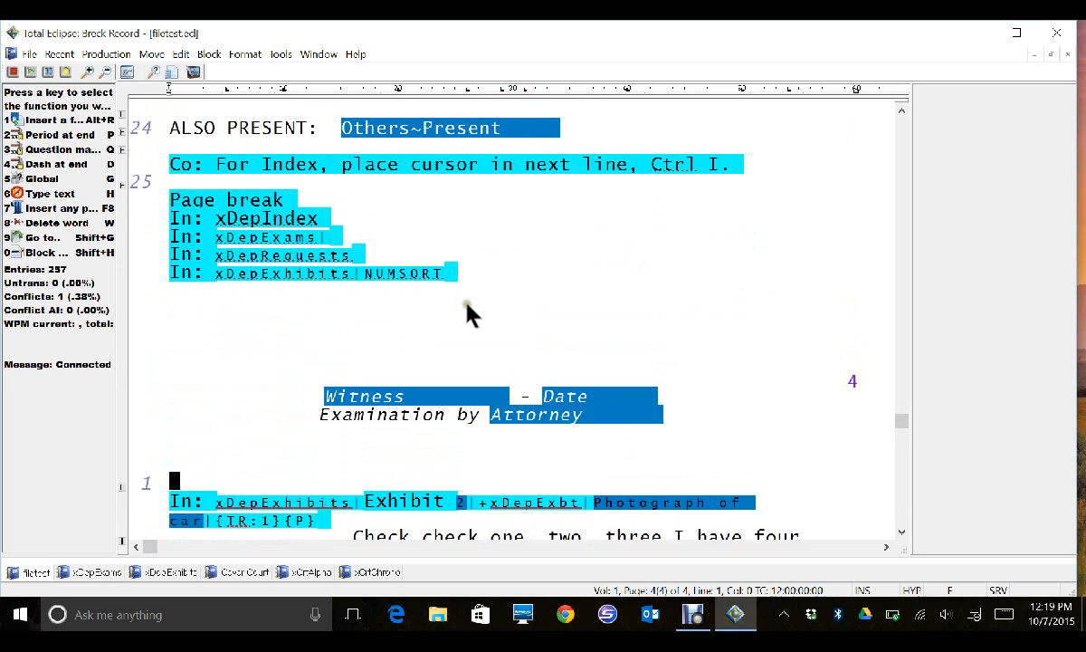
pyautogui.click(307, 199)
pyautogui.hotkey('ctrl', 'i')
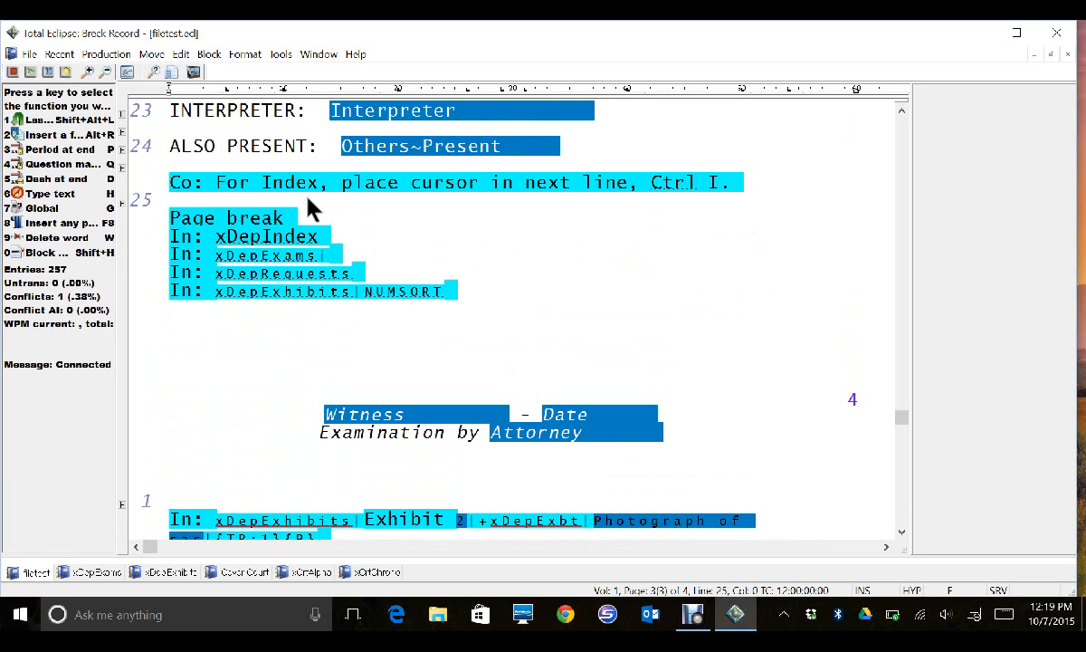
pyautogui.hotkey('ctrl', 'i')
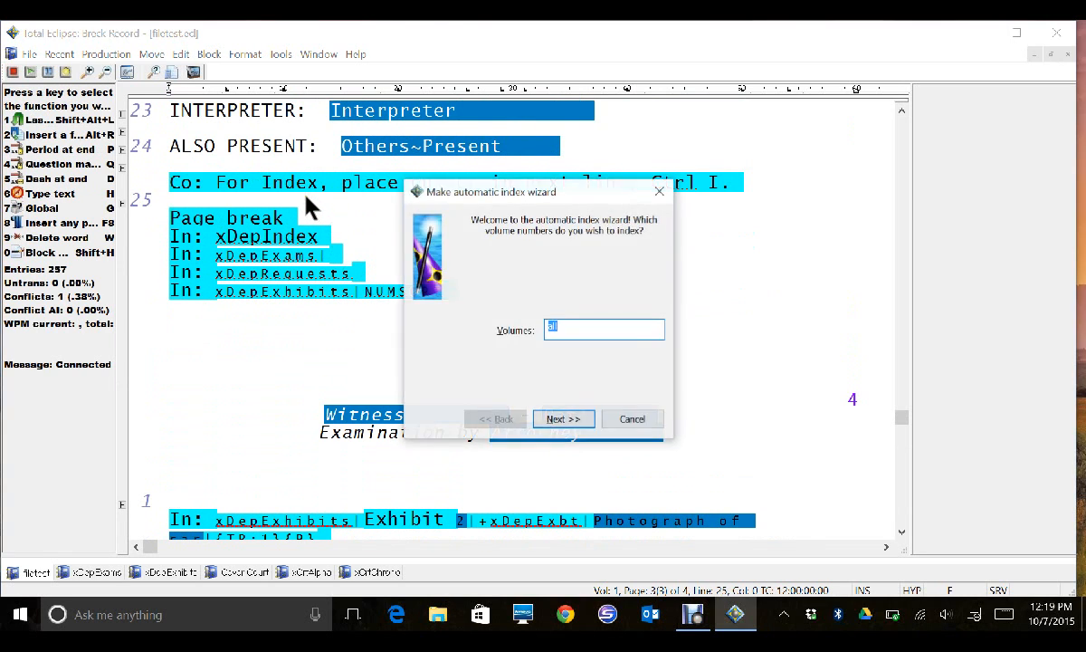
pyautogui.press('Return')
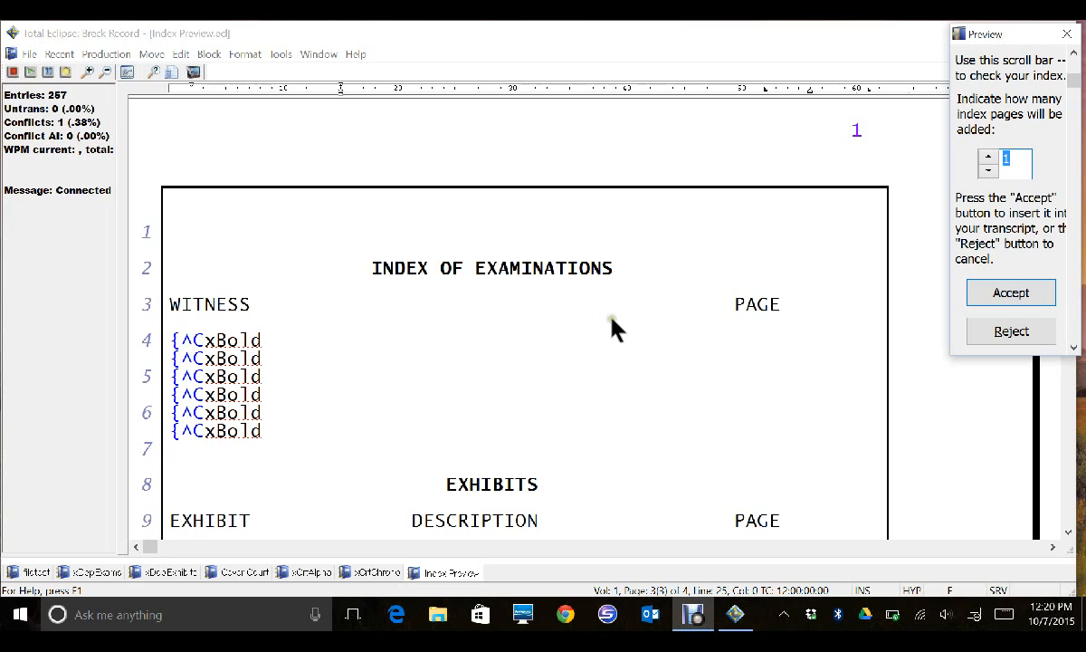
# - Review the witness and exhibit entries in the index preview and close it without inserting the index
pyautogui.scroll(-2, 611, 329)
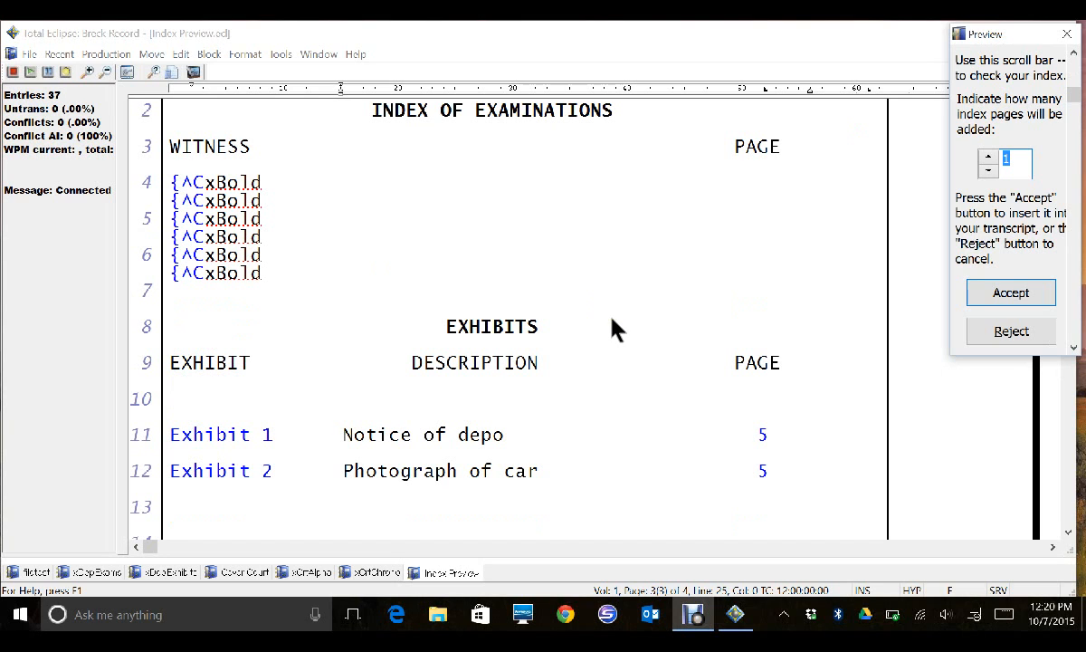
pyautogui.scroll(-1, 612, 329)
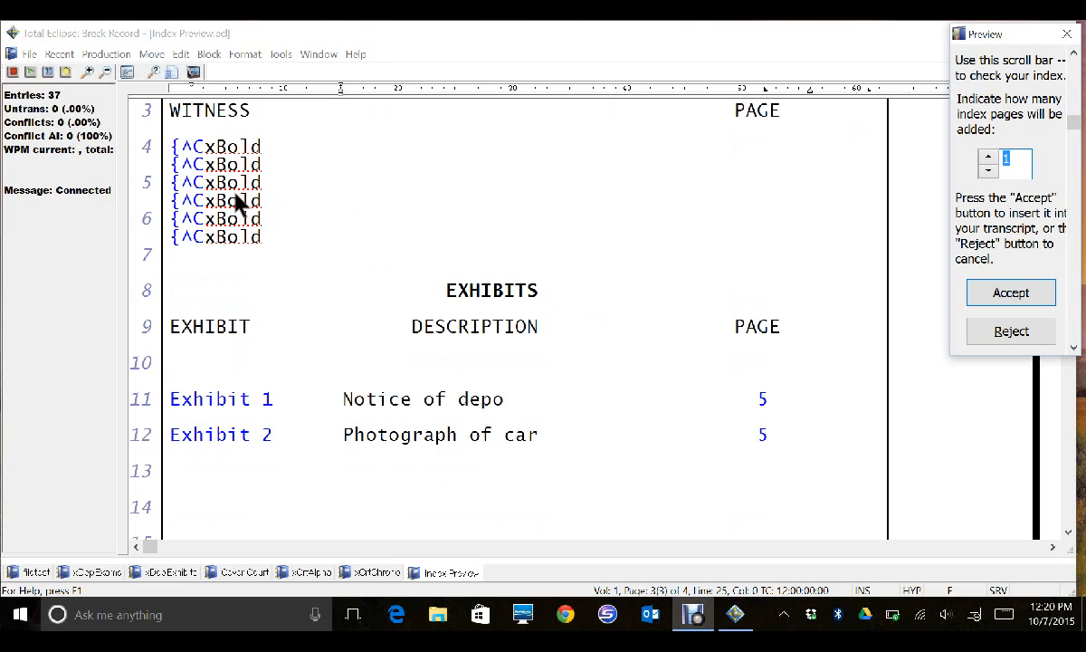
pyautogui.scroll(-1, 238, 203)
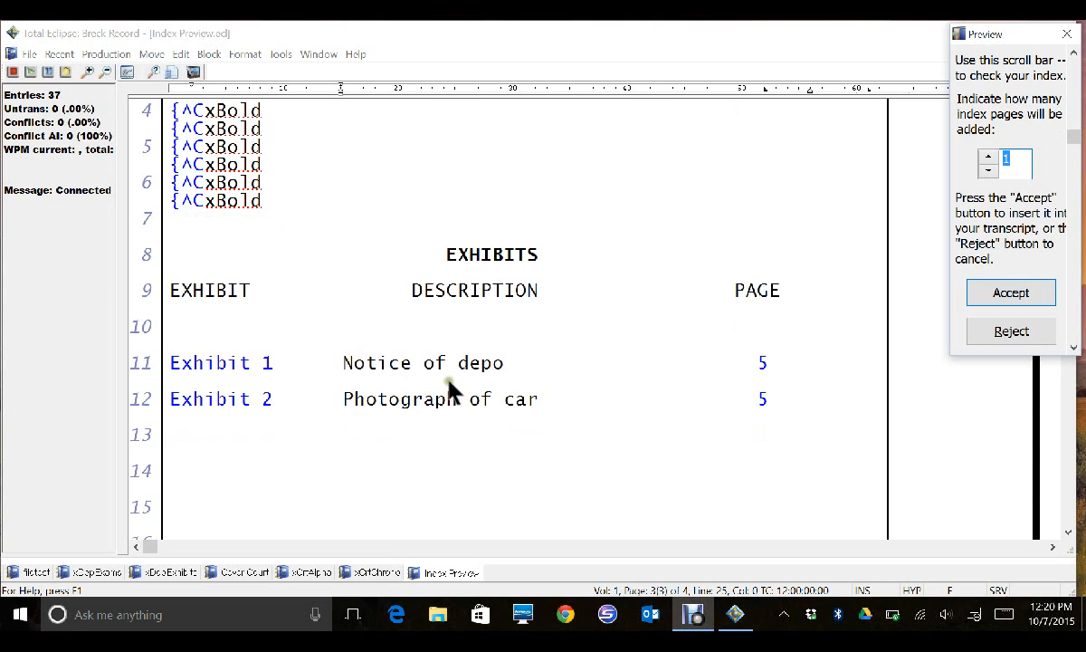
pyautogui.press('Return')
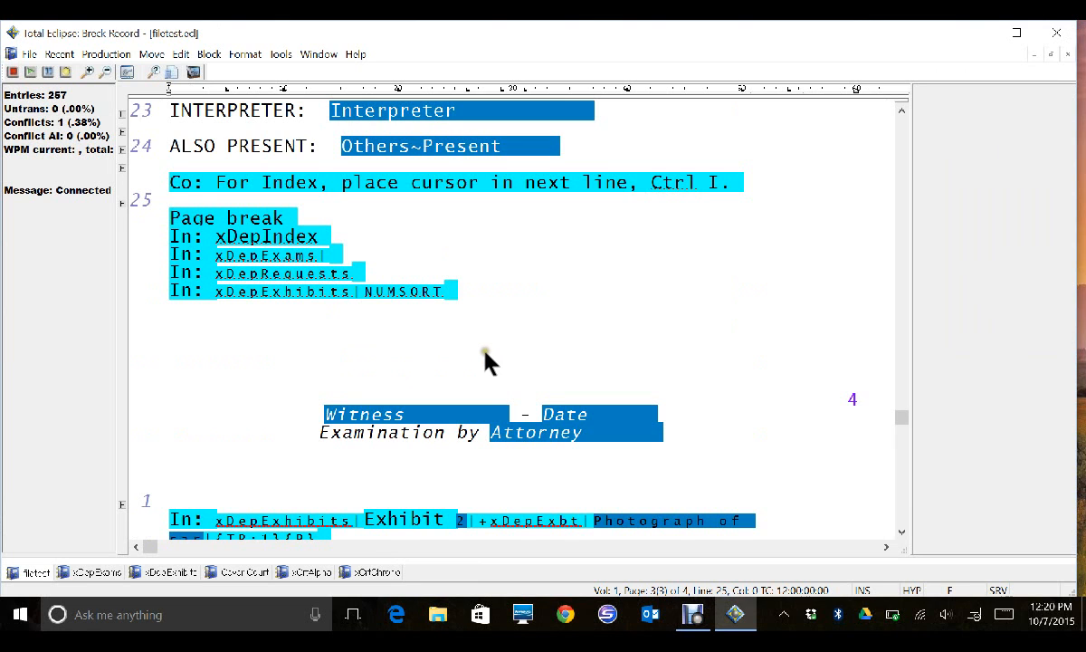
# - Start filling in the blanks below the Exhibit 1 marking and enter the witness's name in the Witness blank
pyautogui.write('Check check one, two, three I have four units in the house.')
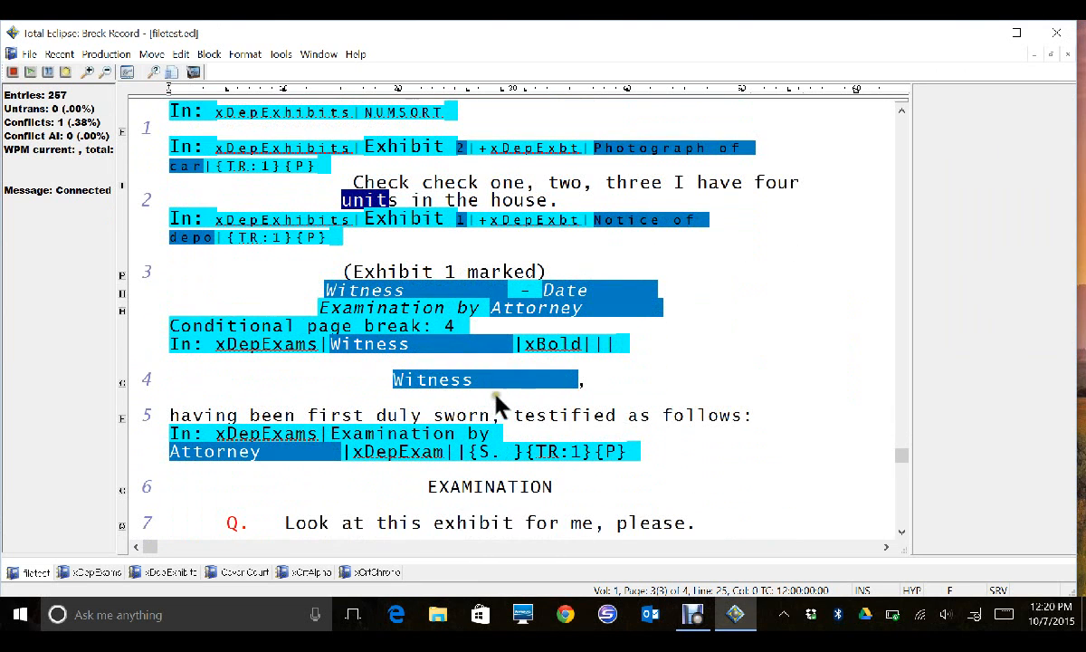
pyautogui.scroll(2, 462, 355)
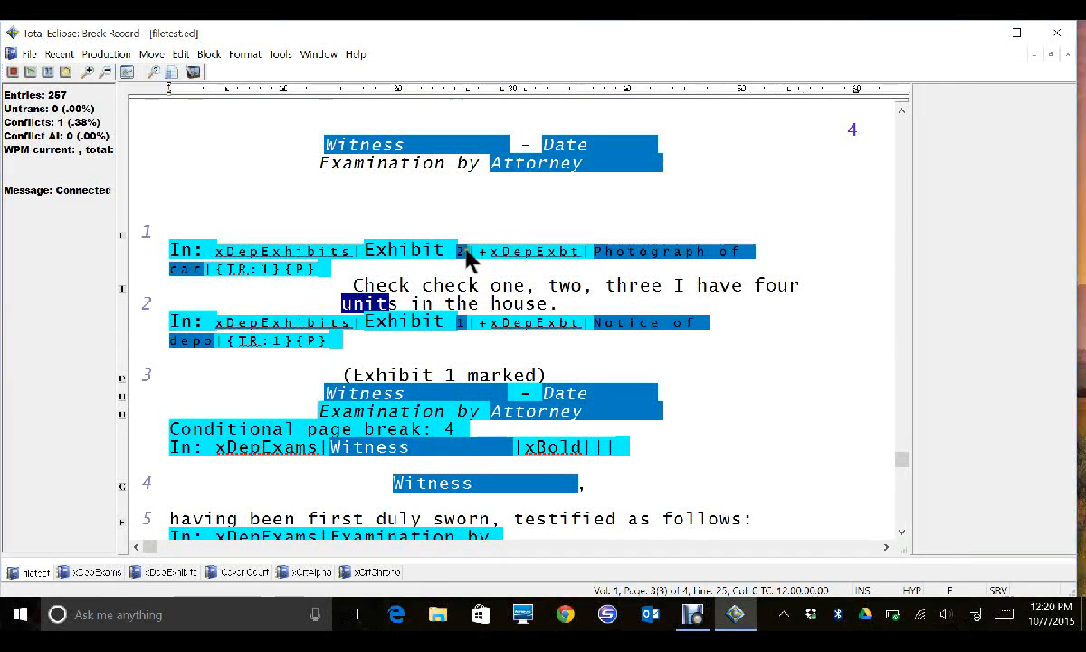
pyautogui.scroll(-2, 473, 259)
pyautogui.click(404, 271)
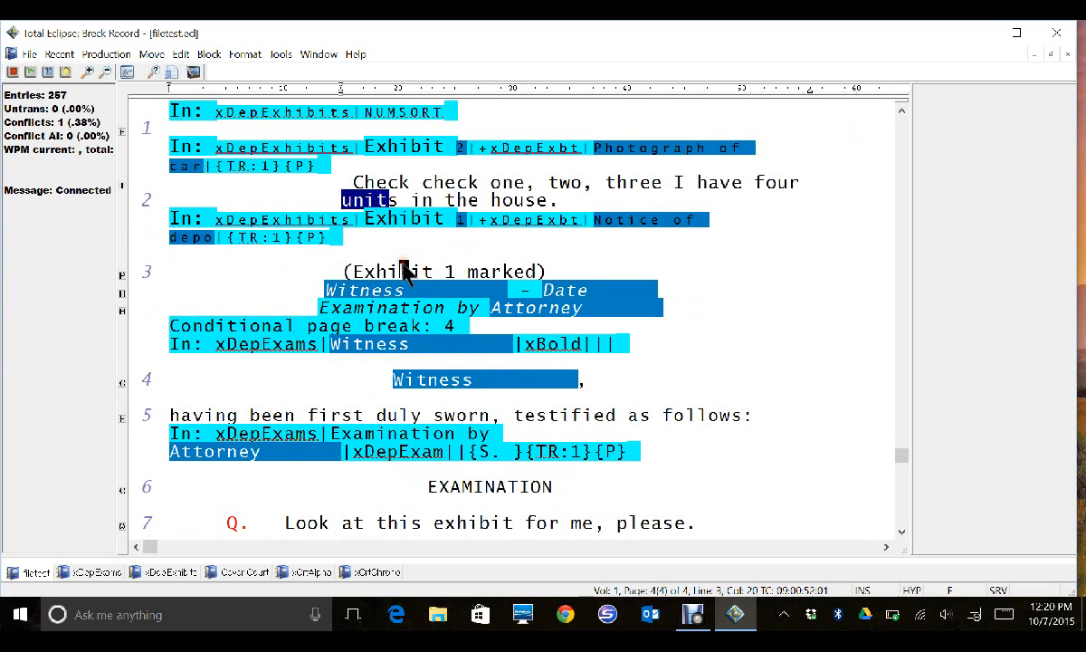
pyautogui.write('8')
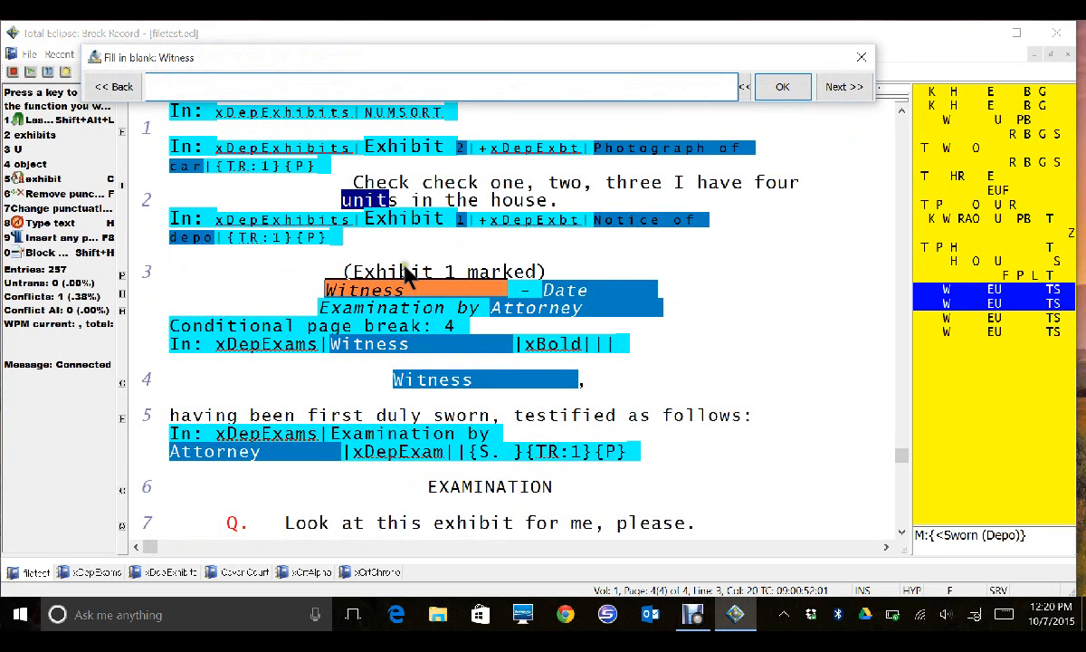
pyautogui.write('Joe Smith')
pyautogui.press('Return')
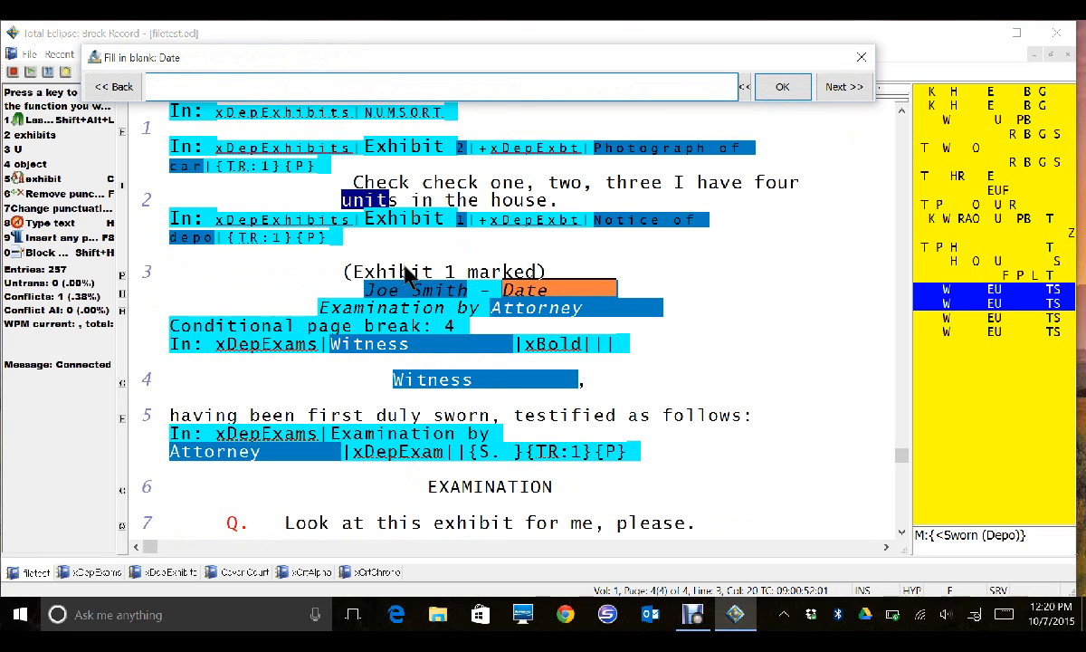
# - Fill the Date blank with September 1, 2015 and the Attorney blank with the examining attorney's name
pyautogui.write('September 1, 2015')
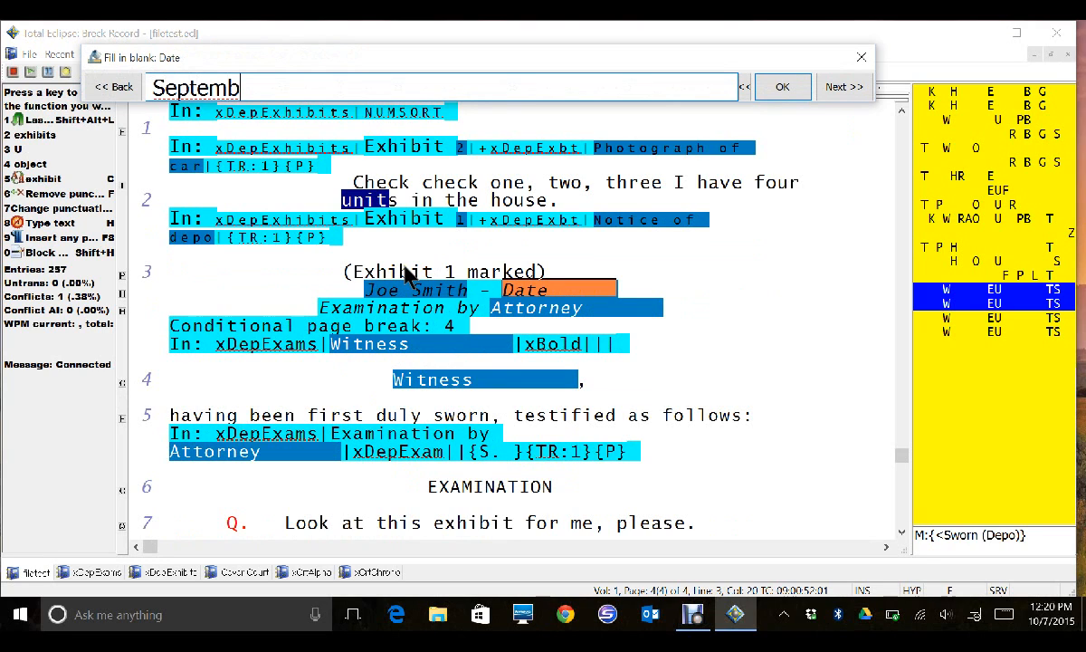
pyautogui.press('Return')
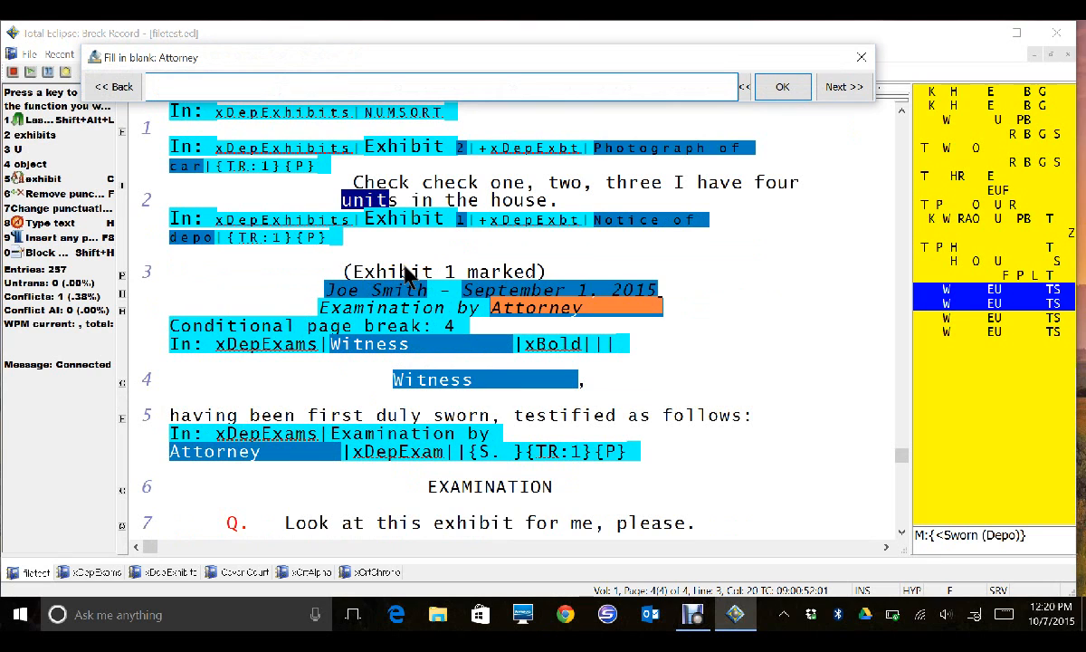
pyautogui.write('Mr. Jones')
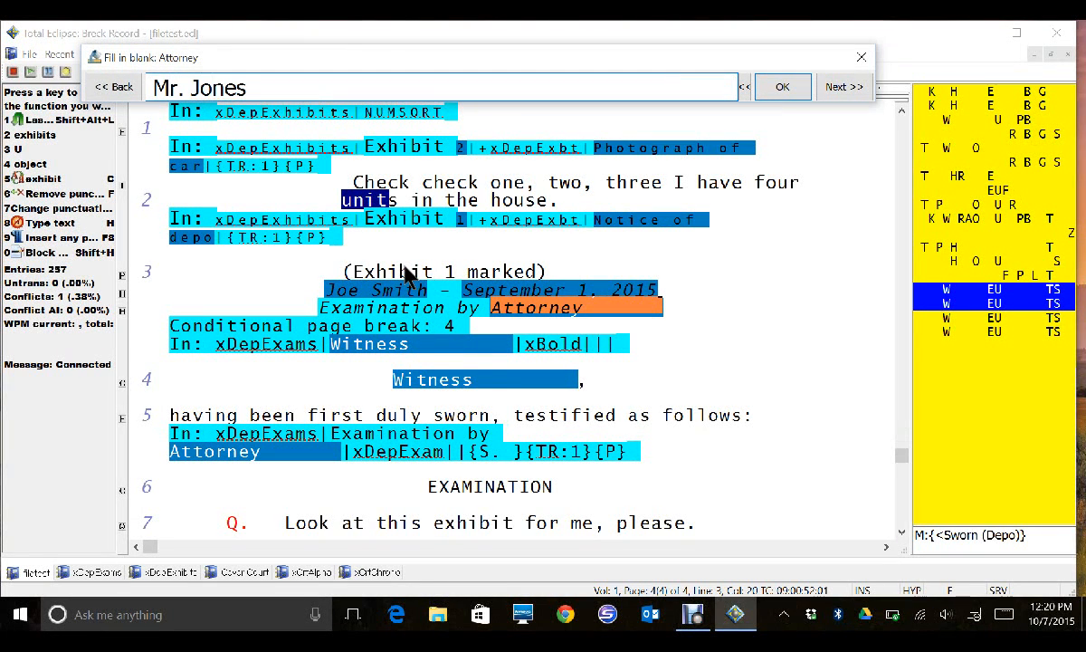
pyautogui.press('Return')
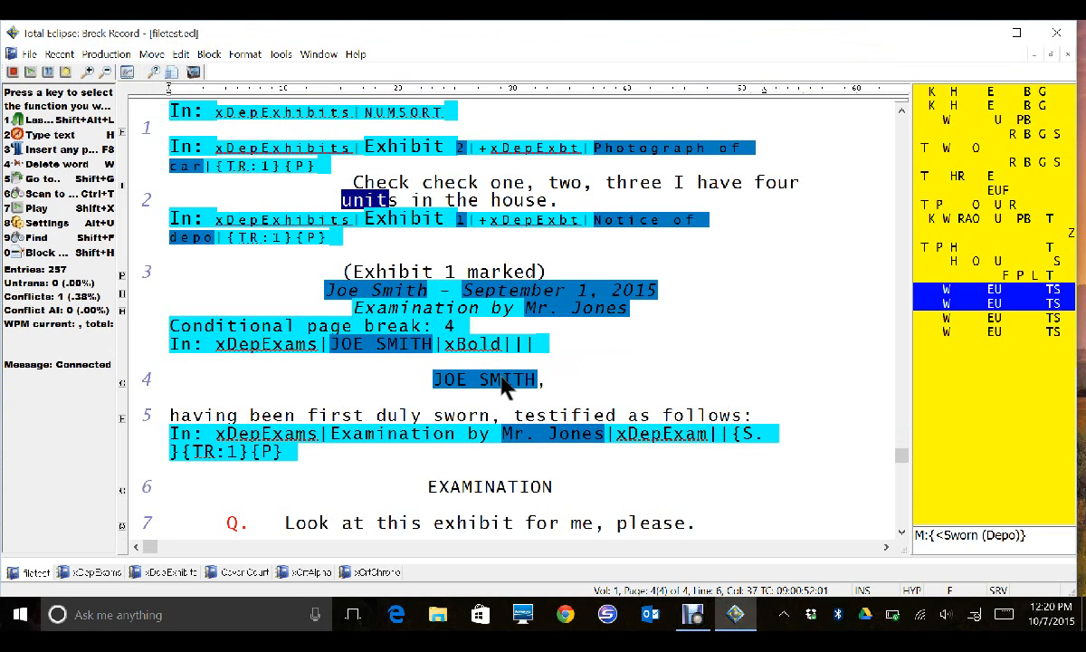
# - Generate the automatic index at the page break below the index comment and insert it into the transcript as one page
pyautogui.scroll(5, 412, 385)
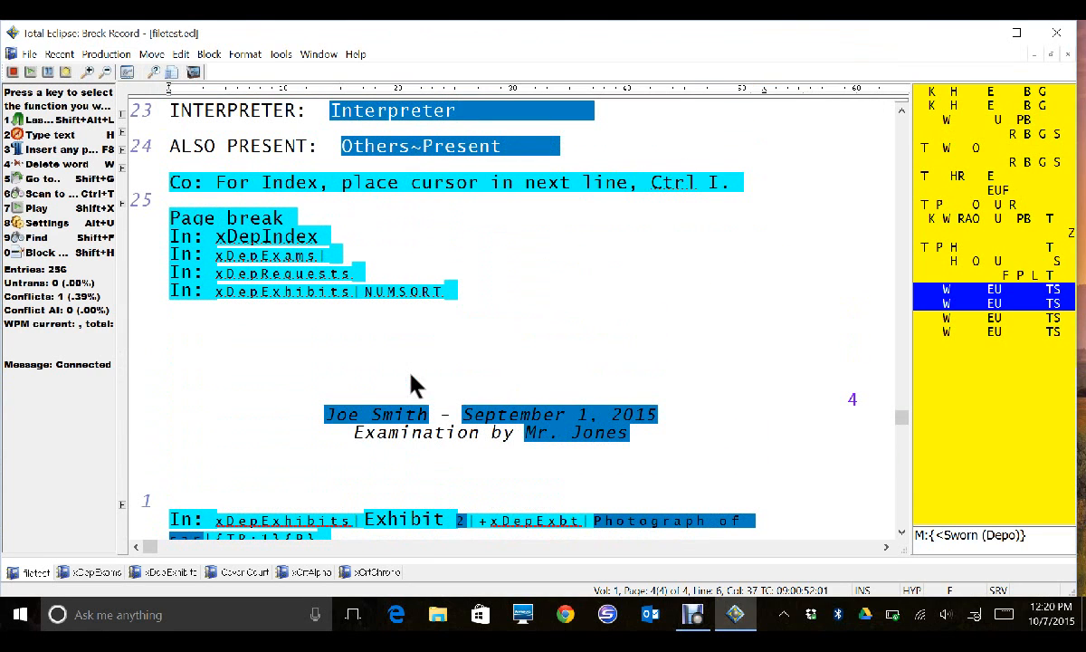
pyautogui.click(240, 200)
pyautogui.hotkey('ctrl', 'i')
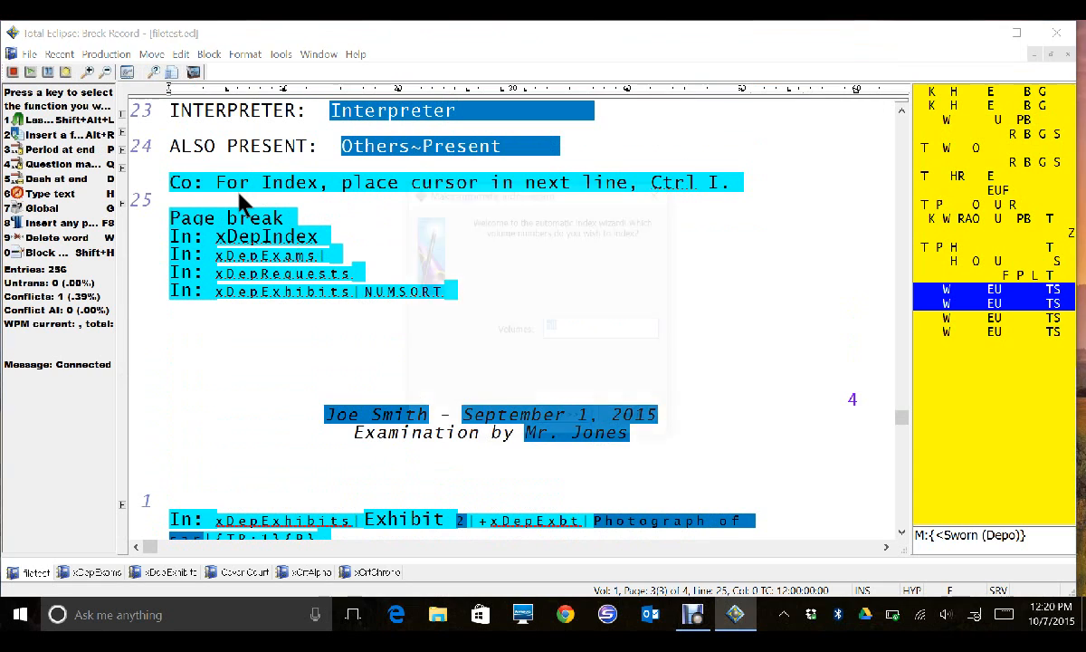
pyautogui.press('Return')
pyautogui.press('Return')
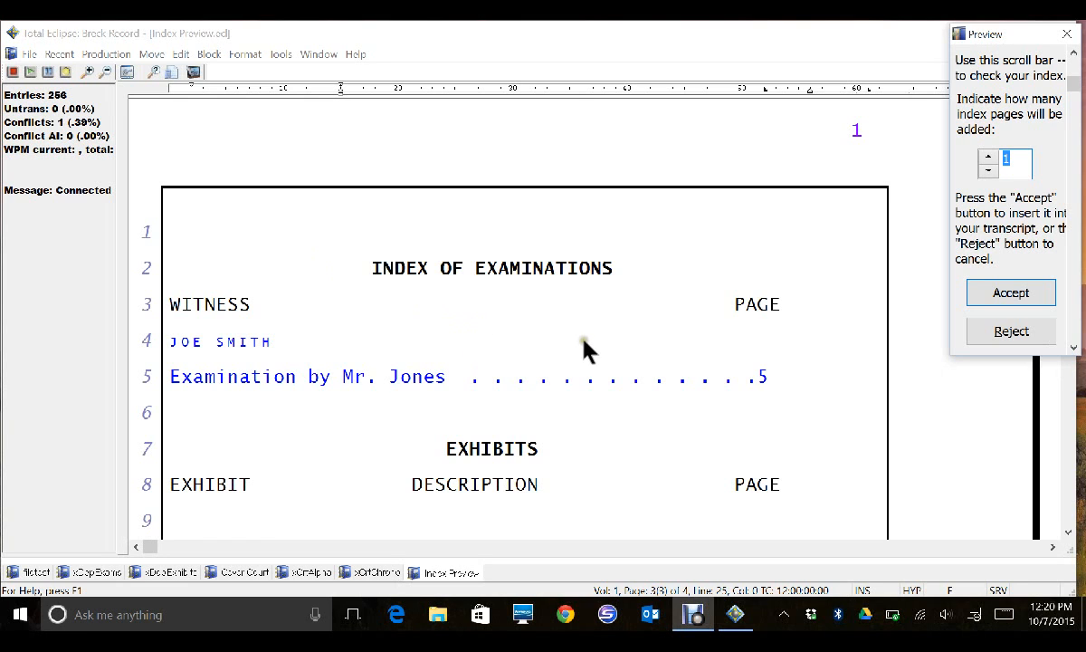
pyautogui.click(991, 297)
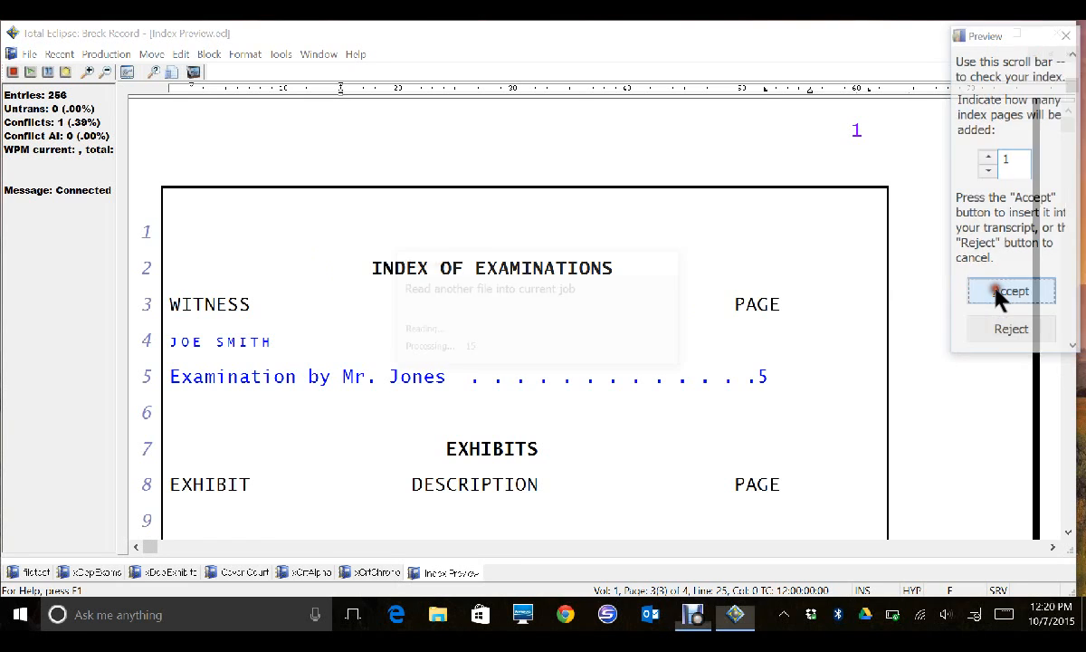
# - Review the examination and exhibit listings in the inserted index and compare the exhibit headings with the xDepExhibits file
pyautogui.press('Down')
pyautogui.press('Down')
pyautogui.press('Down')
pyautogui.press('Down')
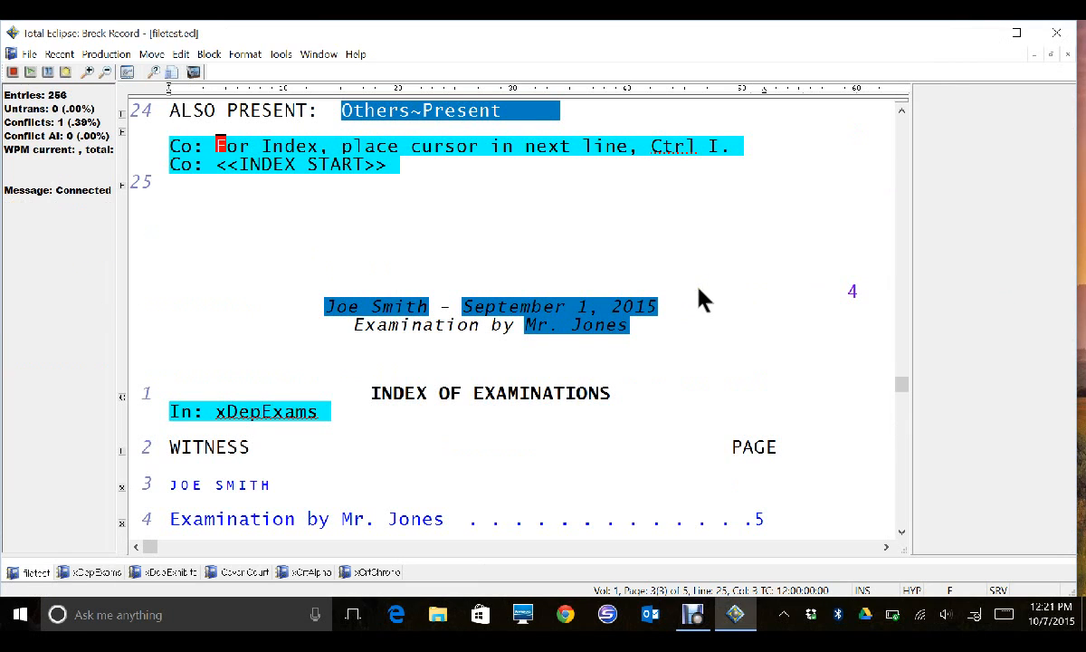
pyautogui.press('Down')
pyautogui.press('Down')
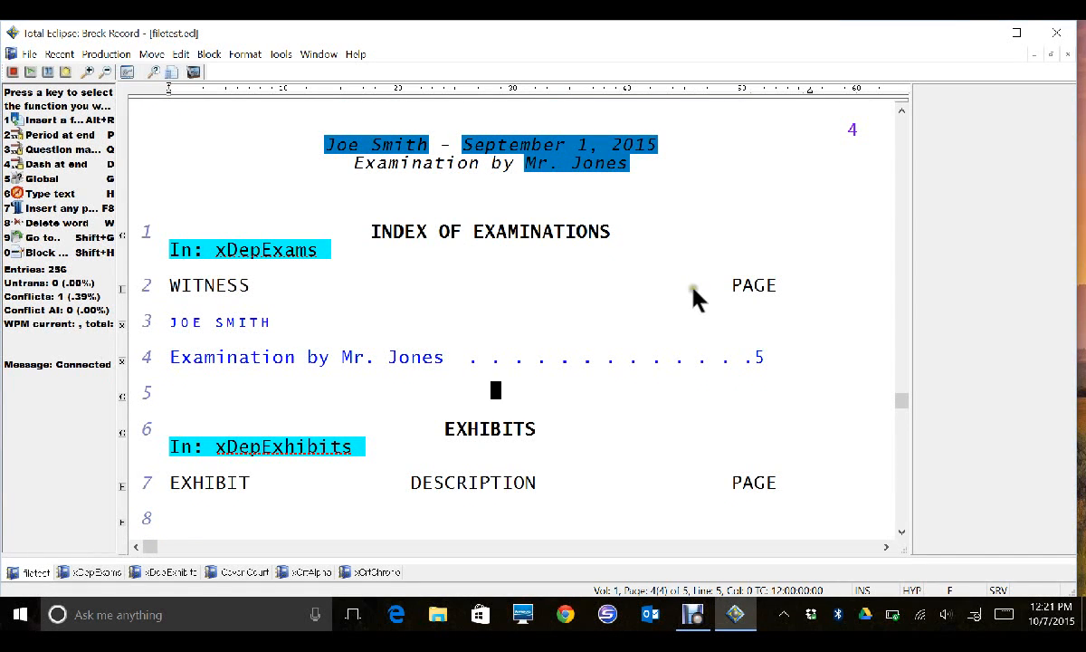
pyautogui.press('Down')
pyautogui.press('Down')
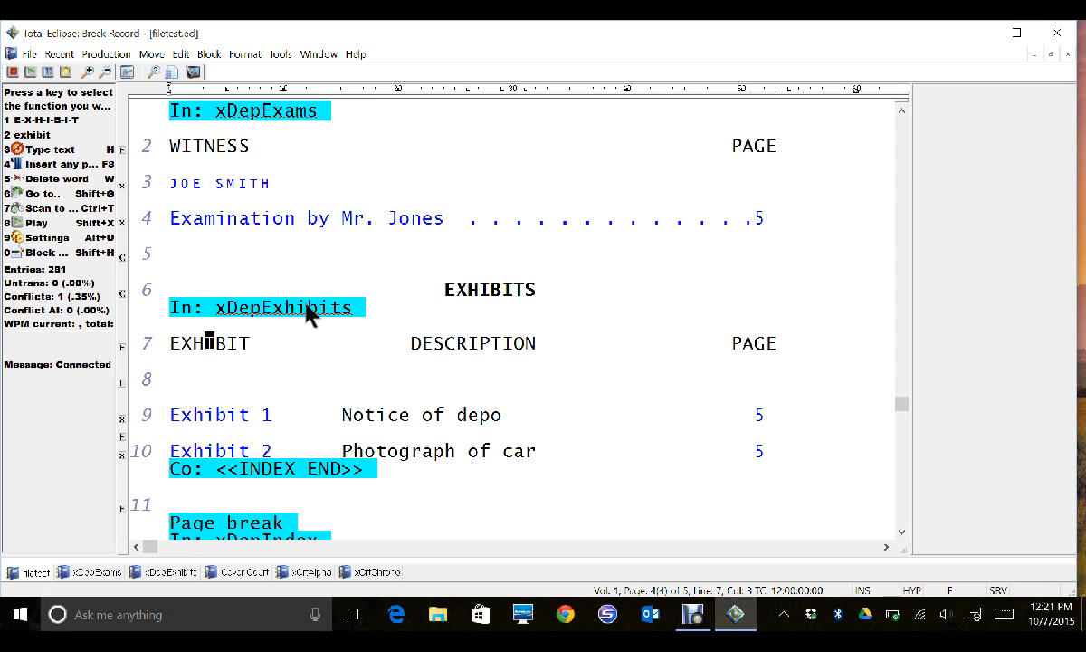
pyautogui.click(169, 576)
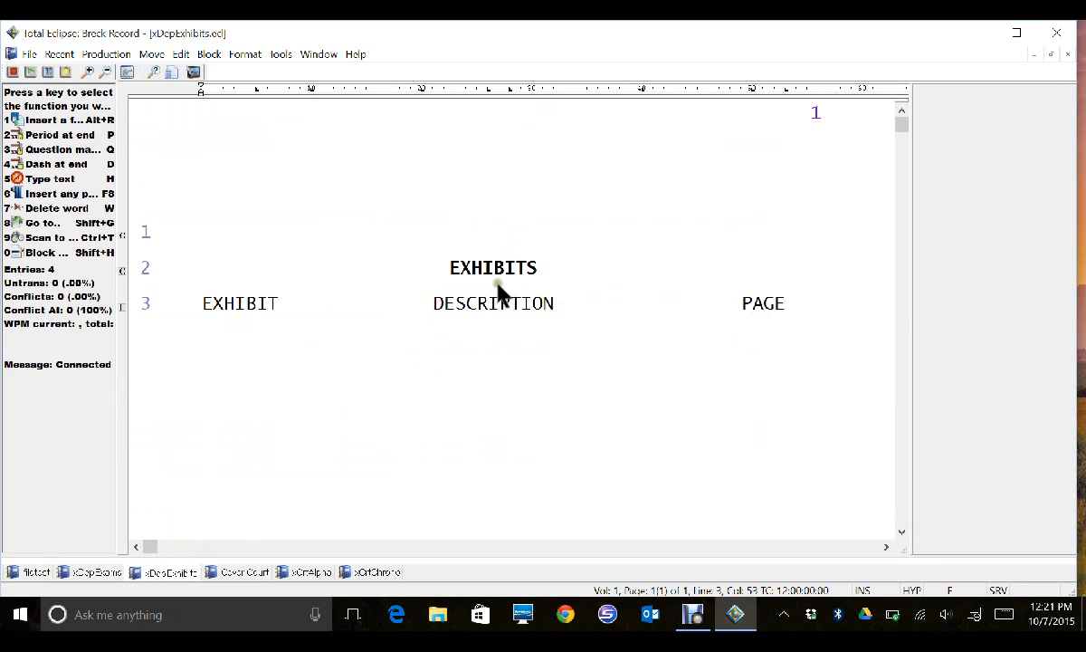
pyautogui.click(35, 572)
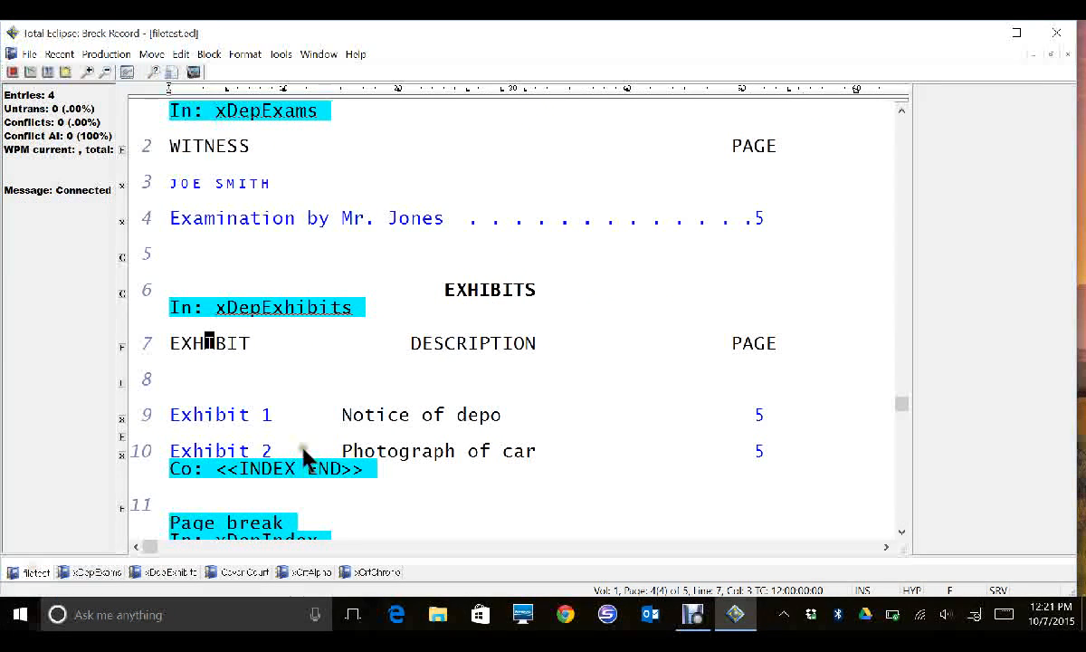
# - Try shifting the DESCRIPTION heading in the inserted exhibits index by one space, and dismiss the low-battery notice
pyautogui.press('F2')
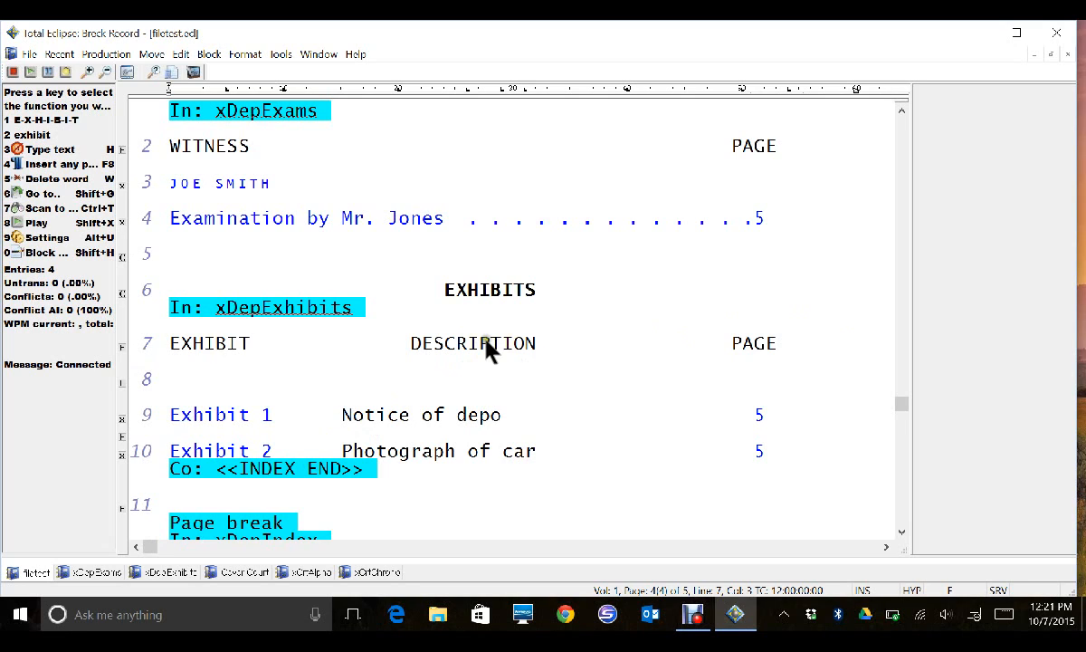
pyautogui.click(413, 352)
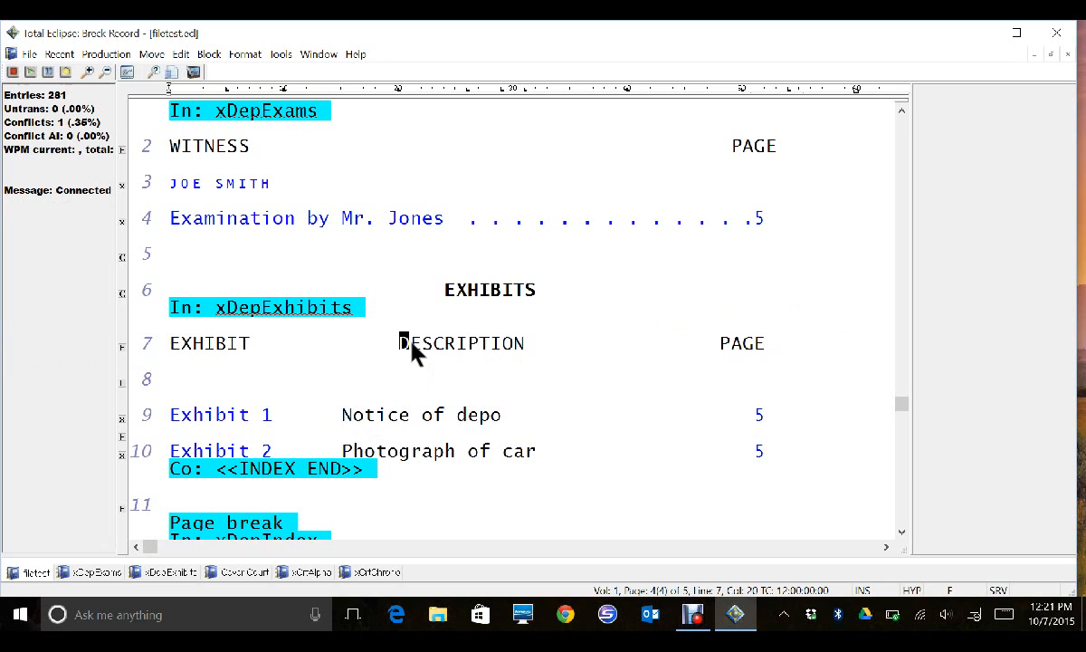
pyautogui.press('BackSpace')
pyautogui.press('BackSpace')
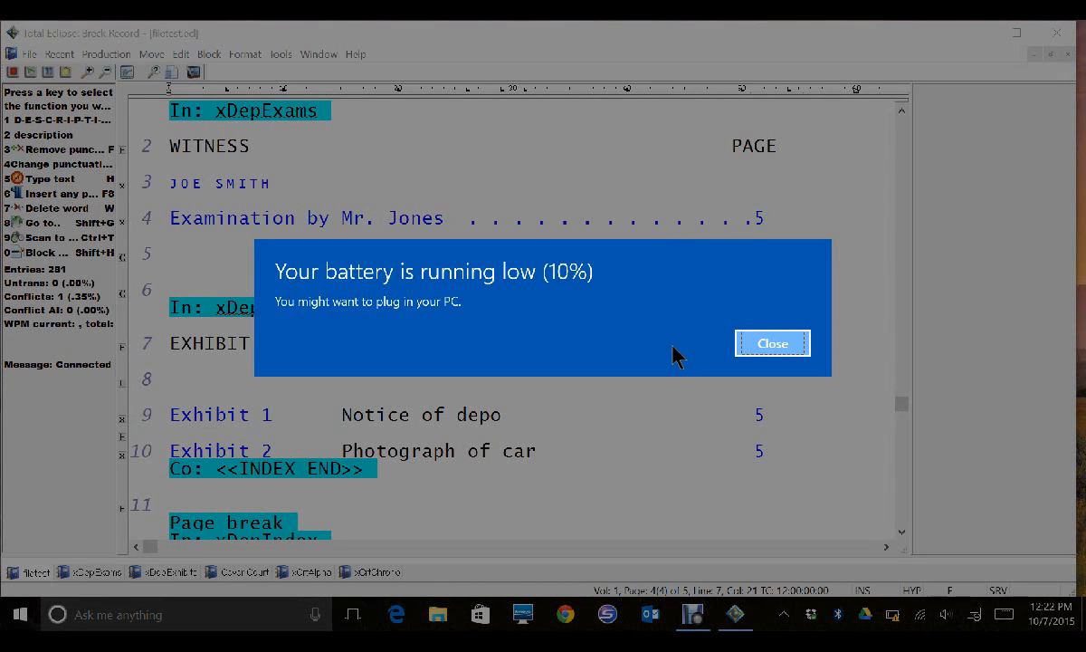
pyautogui.click(764, 345)
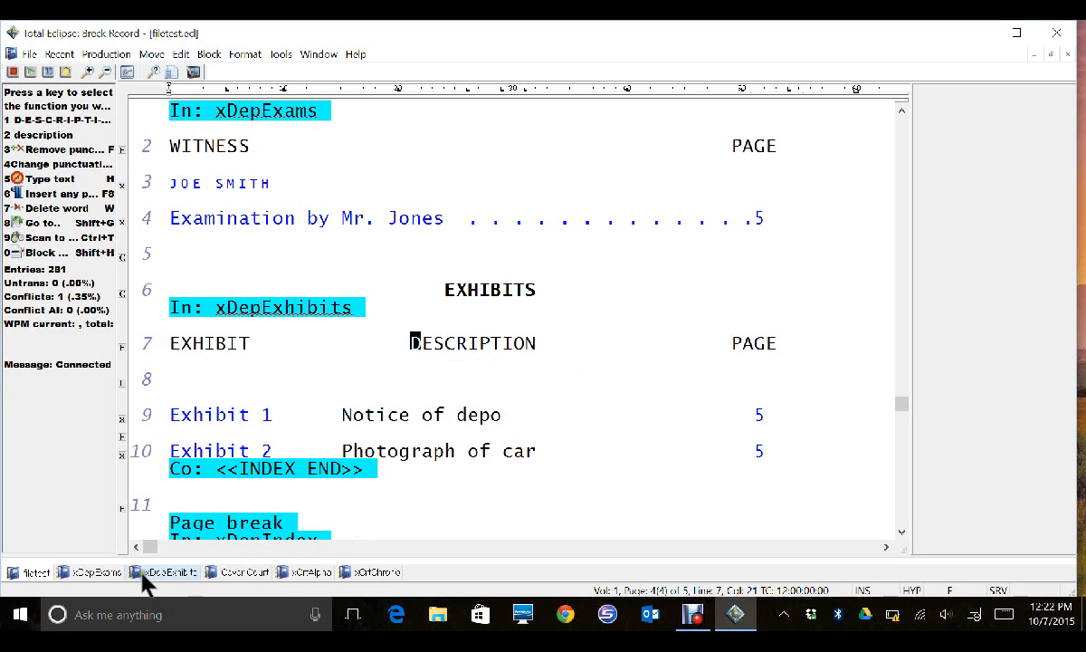
# - Try adjusting the spacing before the DESCRIPTION heading in the xDepExhibits file, and return to the filetest transcript
pyautogui.click(167, 574)
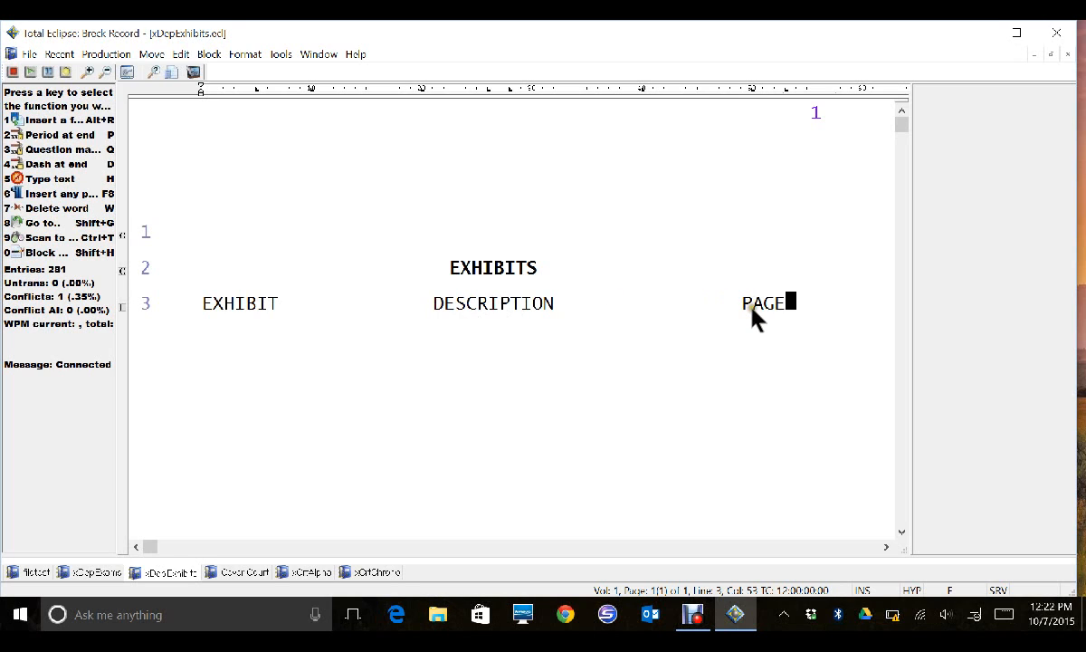
pyautogui.click(437, 306)
pyautogui.press('BackSpace')
pyautogui.press('BackSpace')
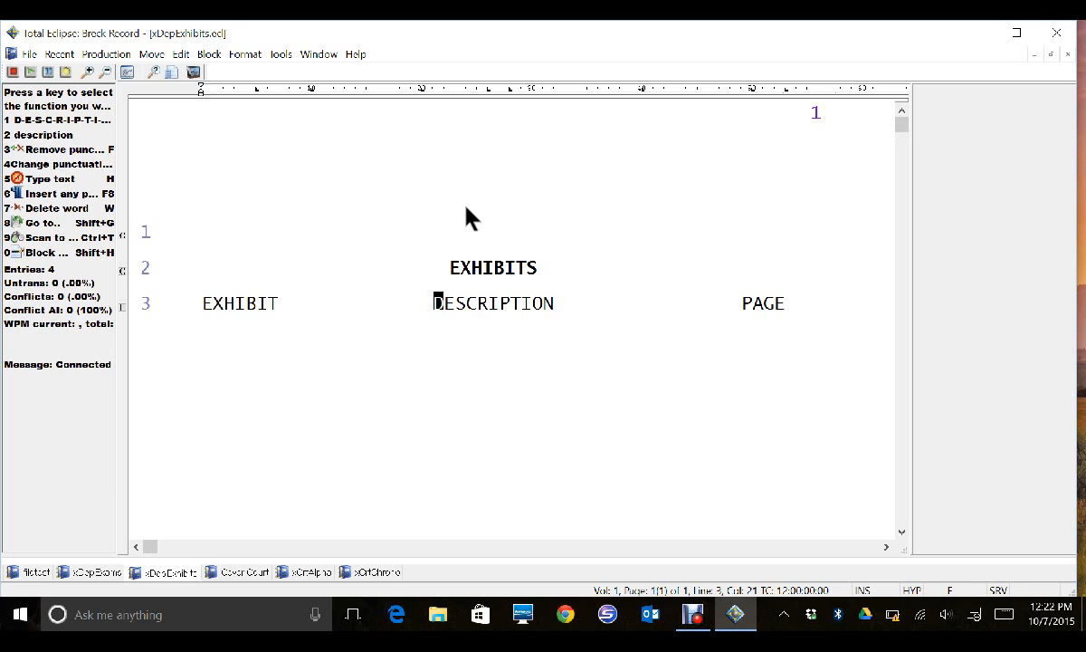
pyautogui.click(35, 572)
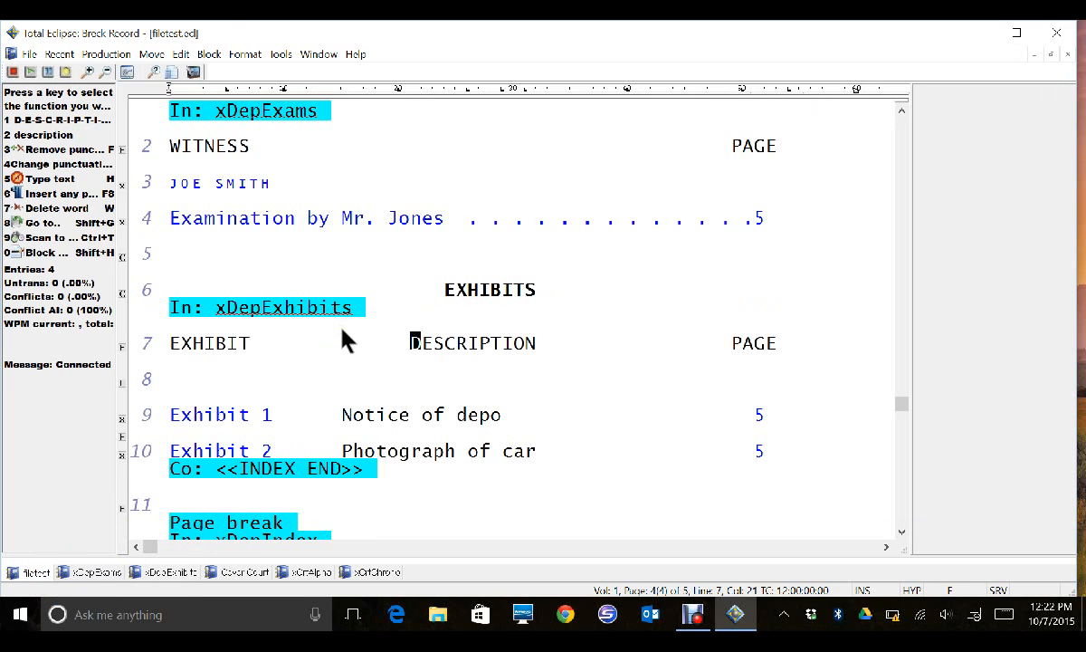
# - Examine the xDepExbt paragraph data and label of the Exhibit 1 index line, and close the dialogs without changes
pyautogui.doubleClick(122, 418)
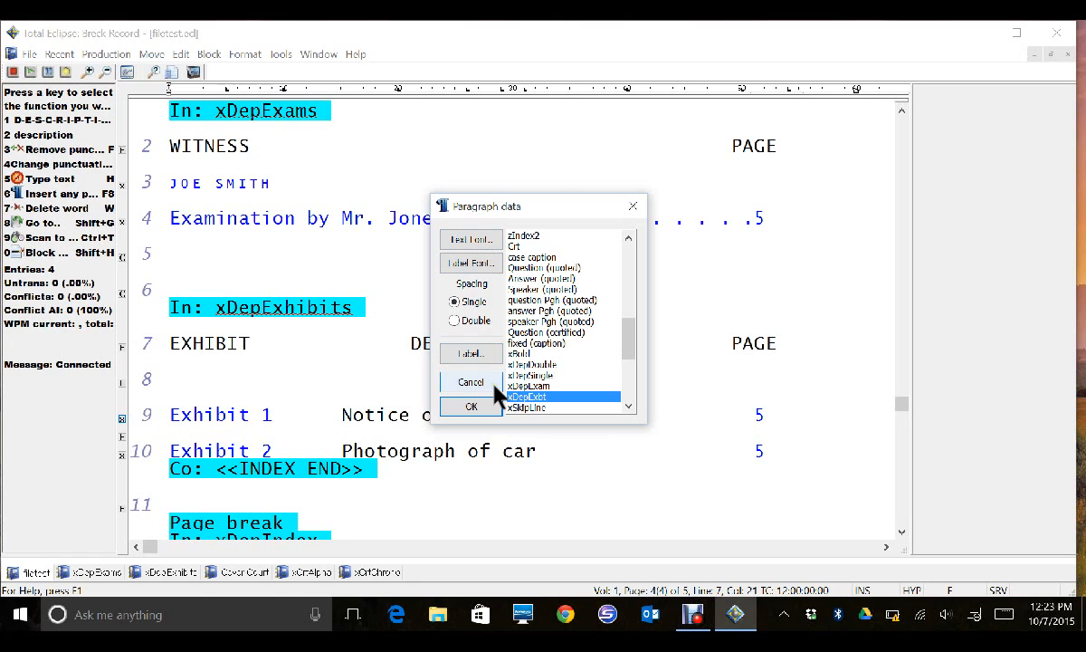
pyautogui.moveTo(561, 205); pyautogui.dragTo(479, 148)
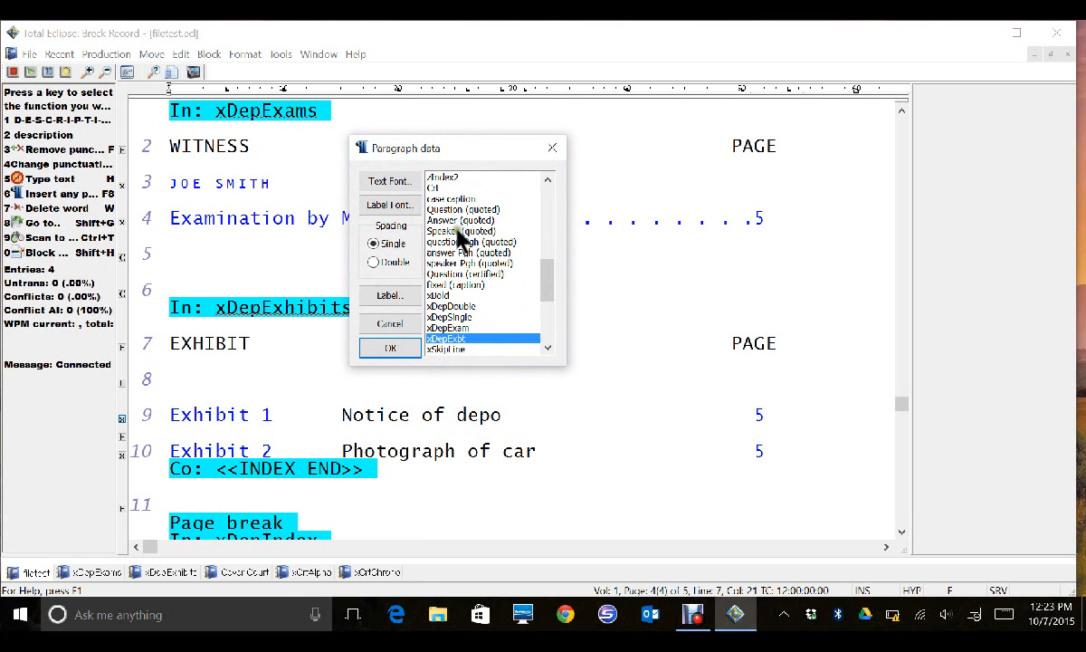
pyautogui.click(371, 301)
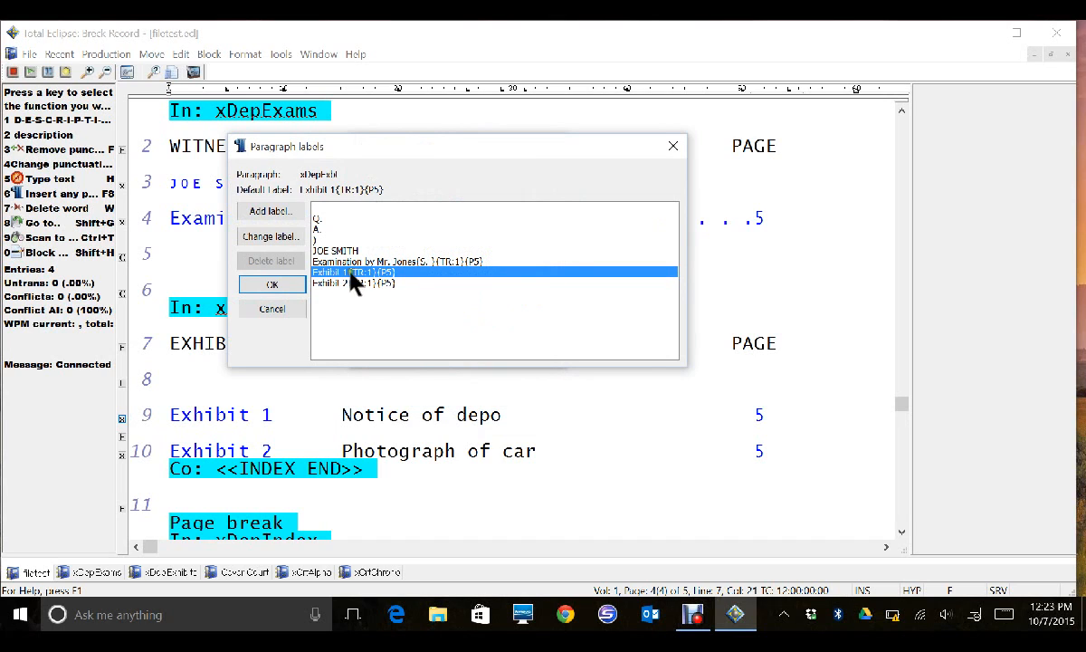
pyautogui.click(270, 237)
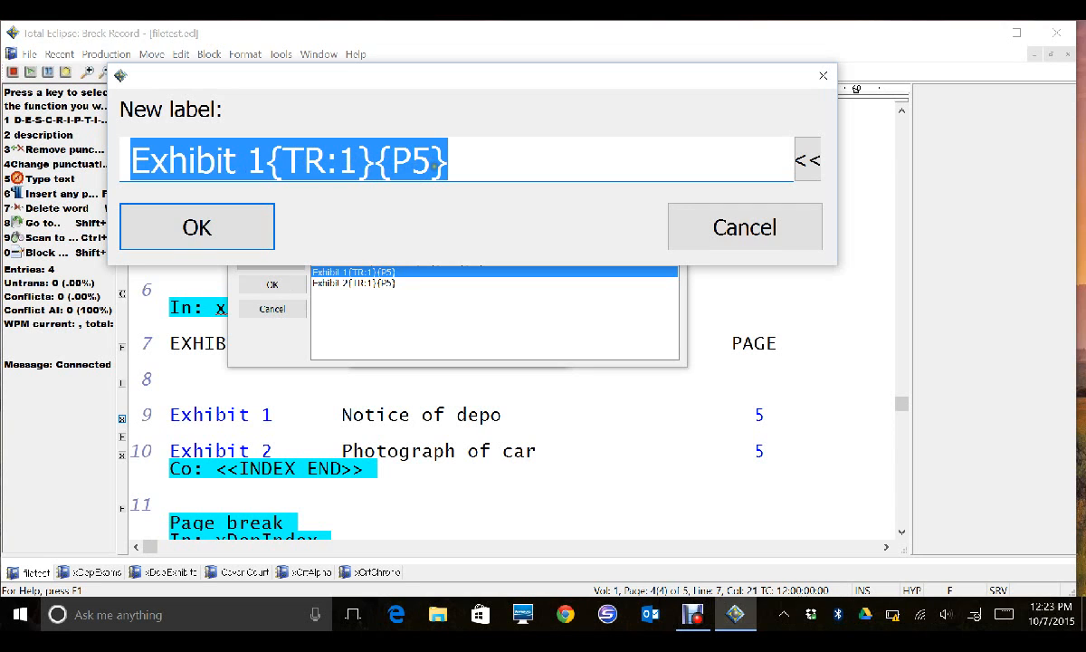
pyautogui.click(681, 226)
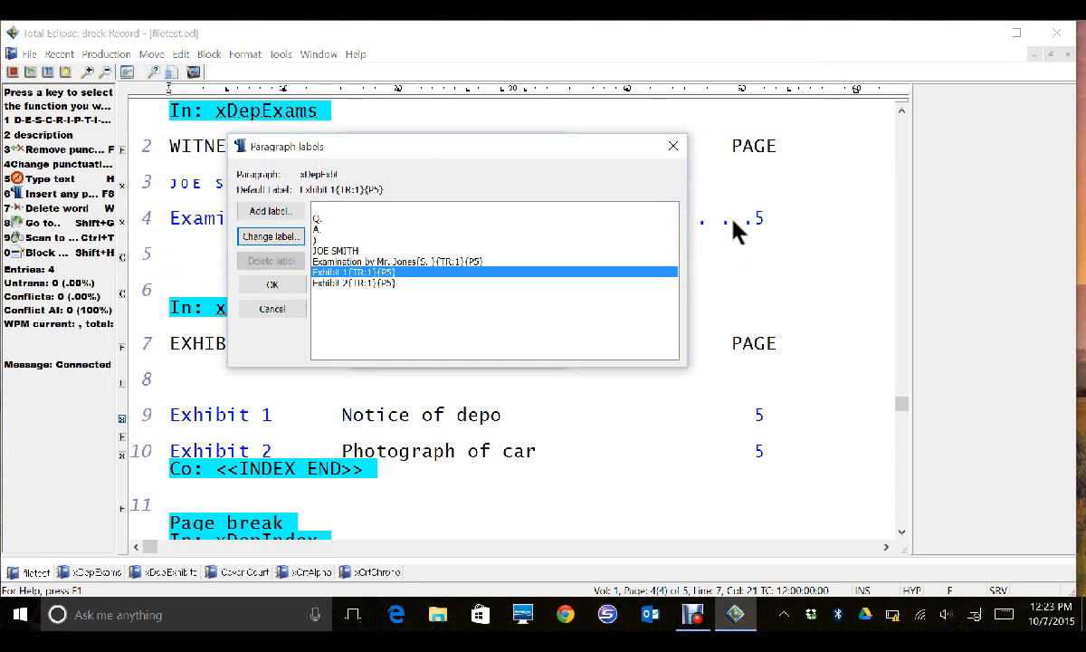
pyautogui.click(671, 146)
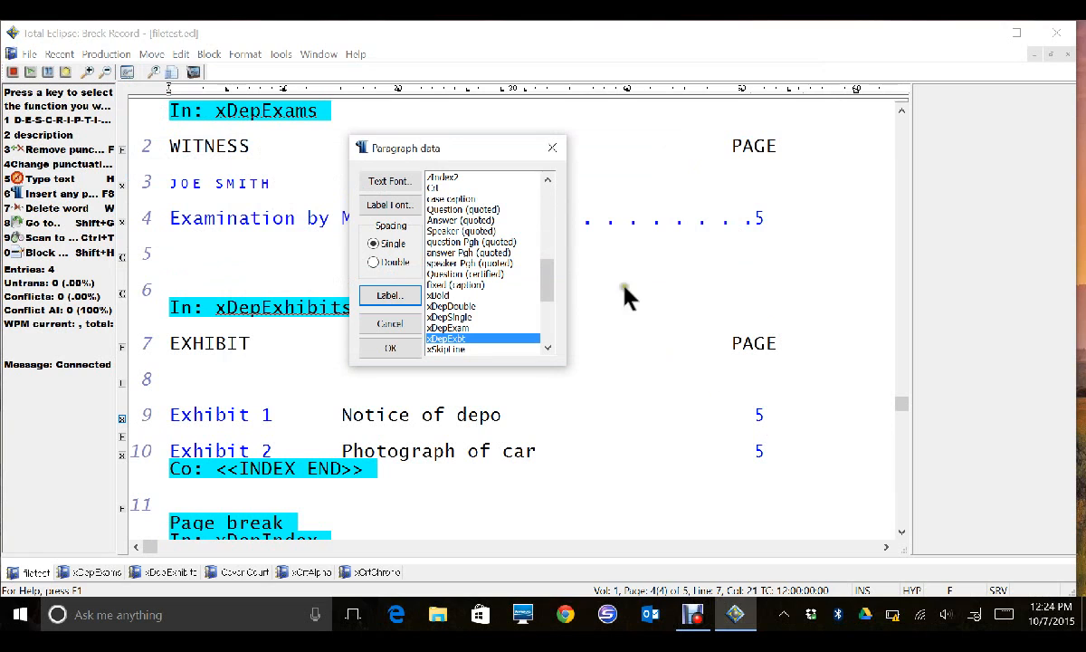
pyautogui.click(551, 149)
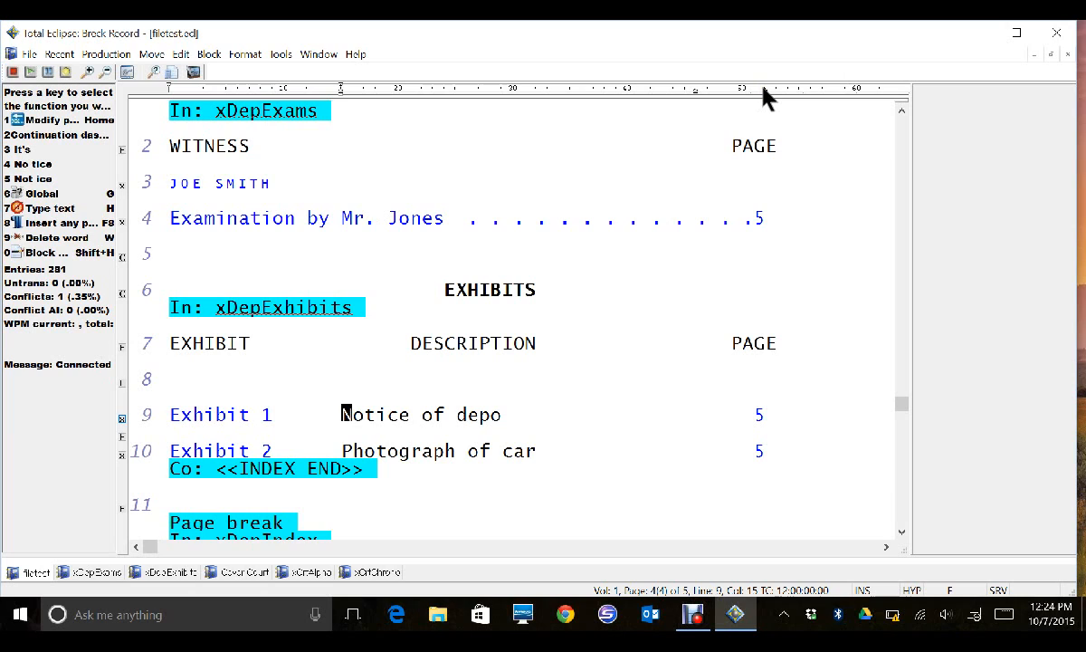
# - Try moving the page-number tab stop of the Exhibit 1 index line inward on the ruler, and restore its position
pyautogui.moveTo(762, 88); pyautogui.dragTo(730, 88)
pyautogui.click(729, 89)
pyautogui.moveTo(730, 89); pyautogui.dragTo(760, 88)
# - Add "(to be produced by the witness)" after "Notice of depo" in the Exhibit 1 index entry
pyautogui.click(512, 416)
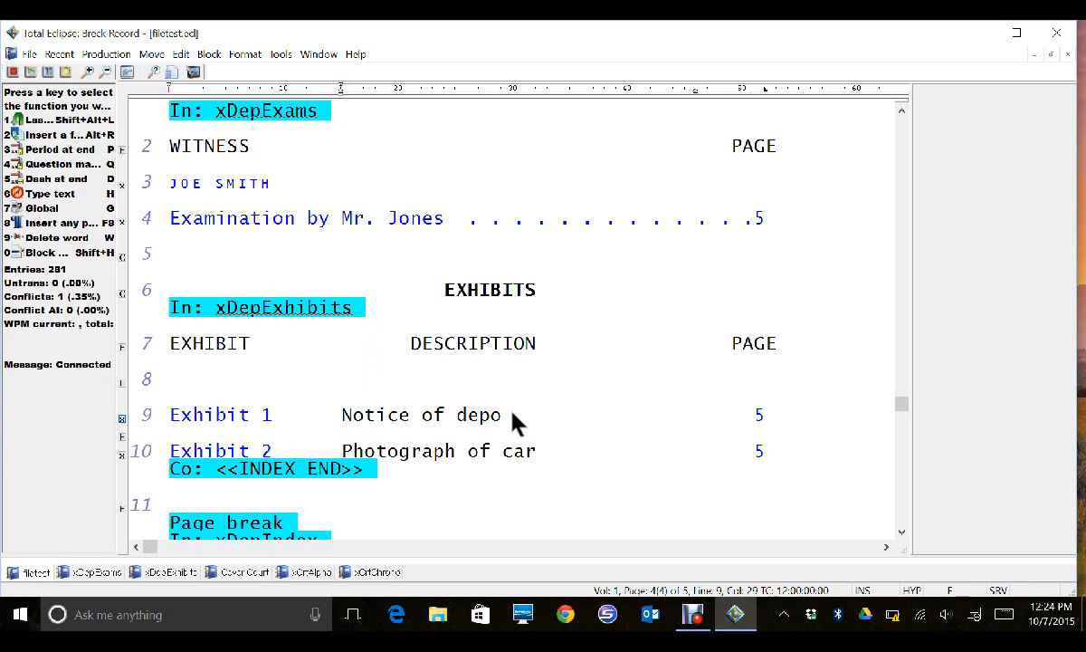
pyautogui.hotkey('ctrl', 'End')
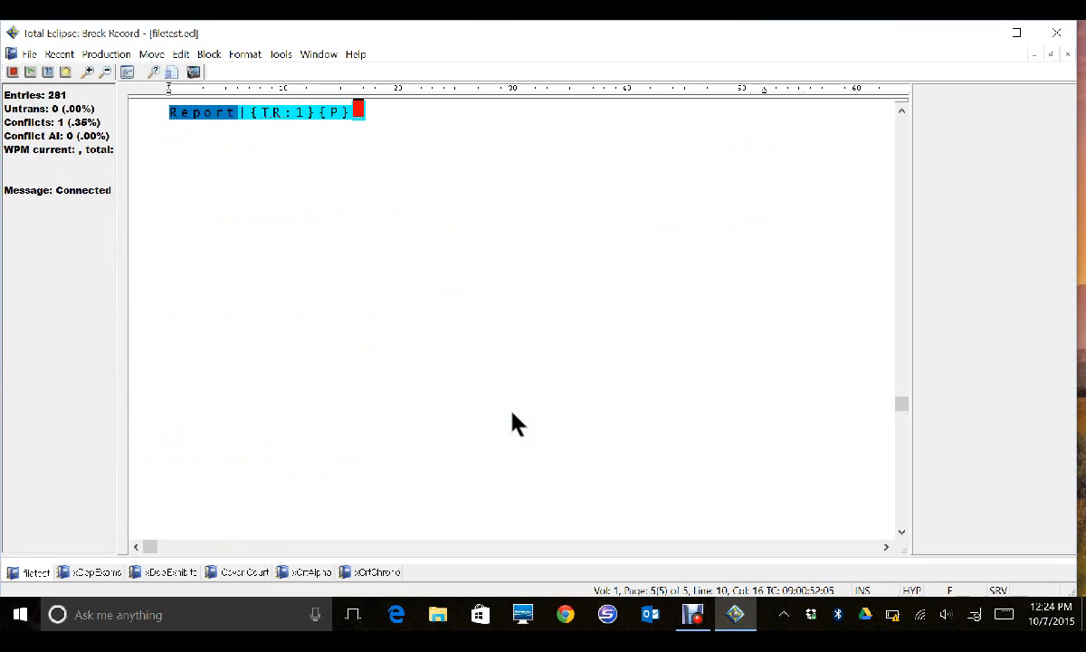
pyautogui.hotkey('ctrl', 'Home')
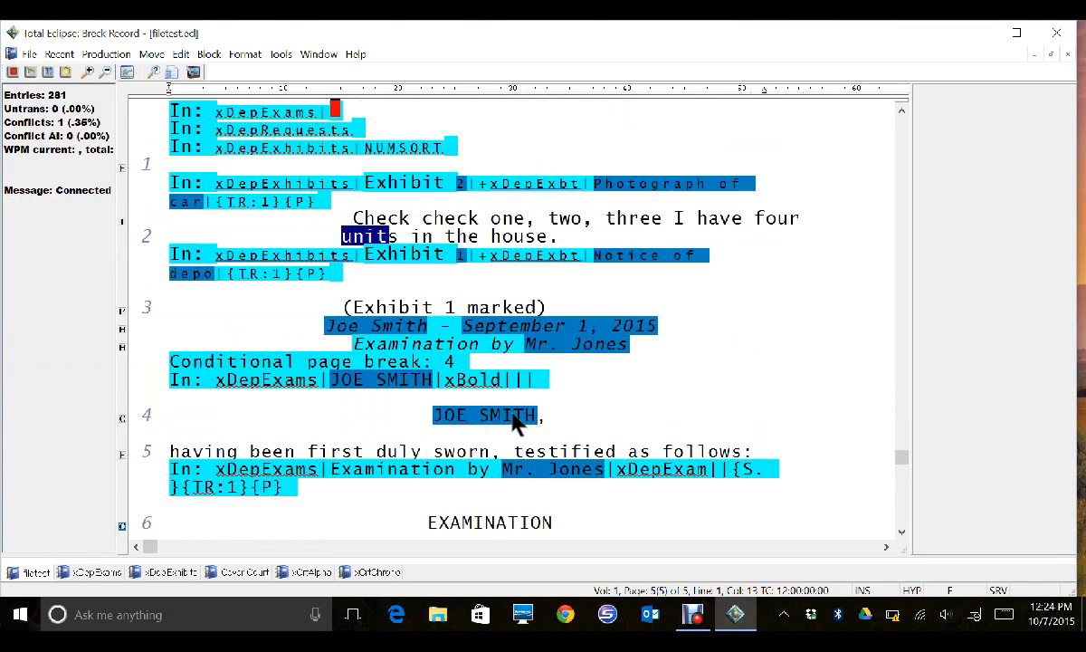
pyautogui.press('pageup')
pyautogui.press('pageup')
pyautogui.hotkey('ctrl', 'Down')
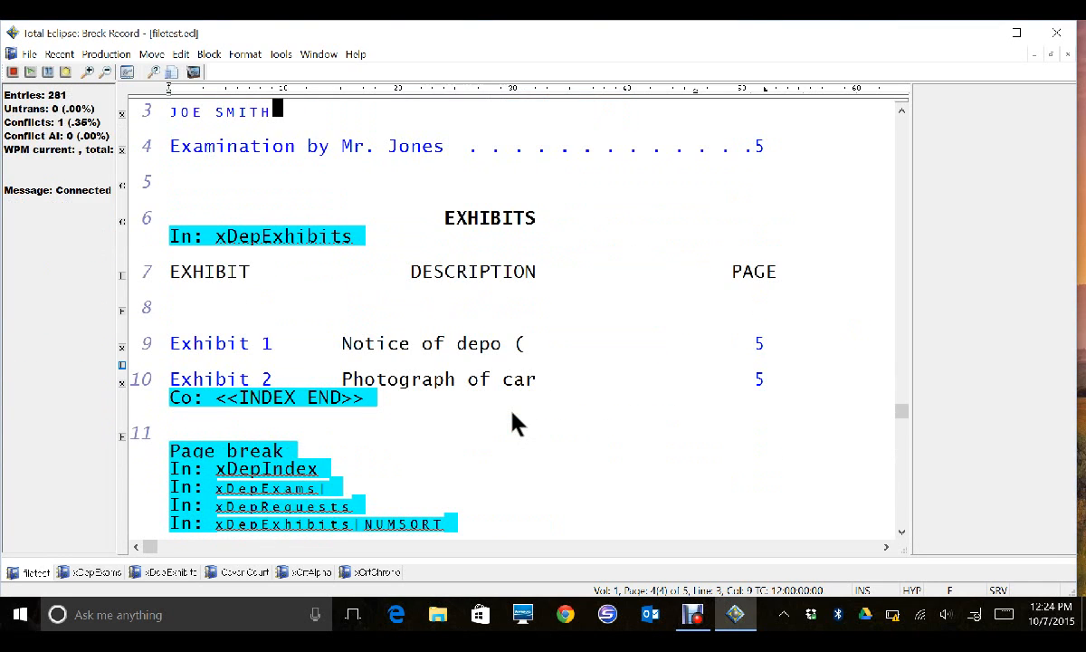
pyautogui.click(528, 343)
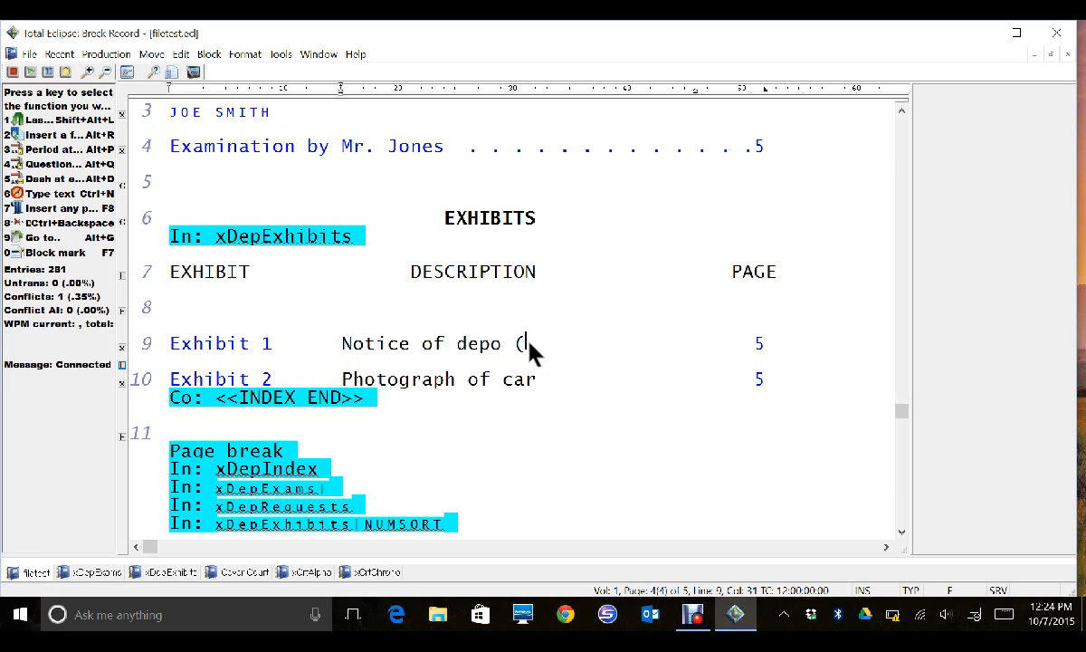
pyautogui.write('to be produce')
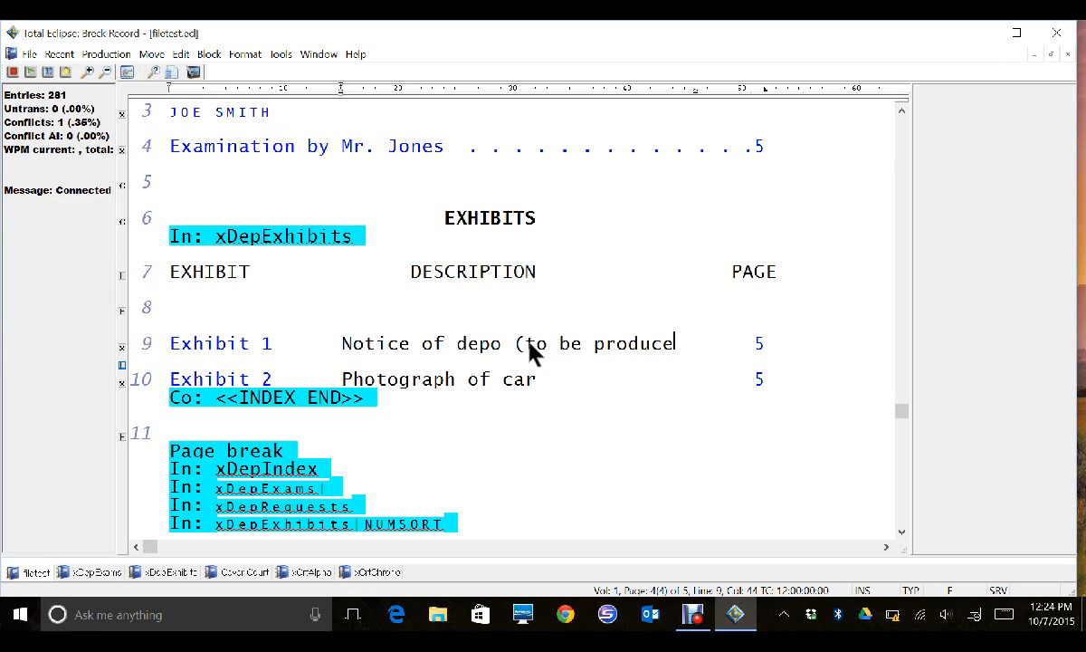
pyautogui.write('d by the witne')
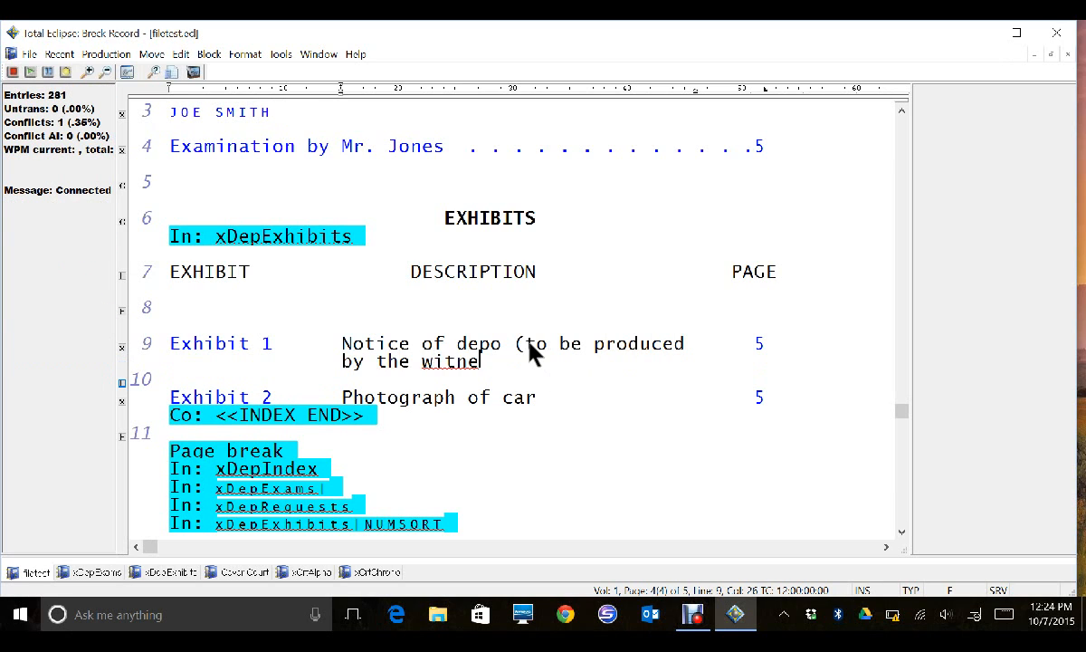
pyautogui.write('ss)')
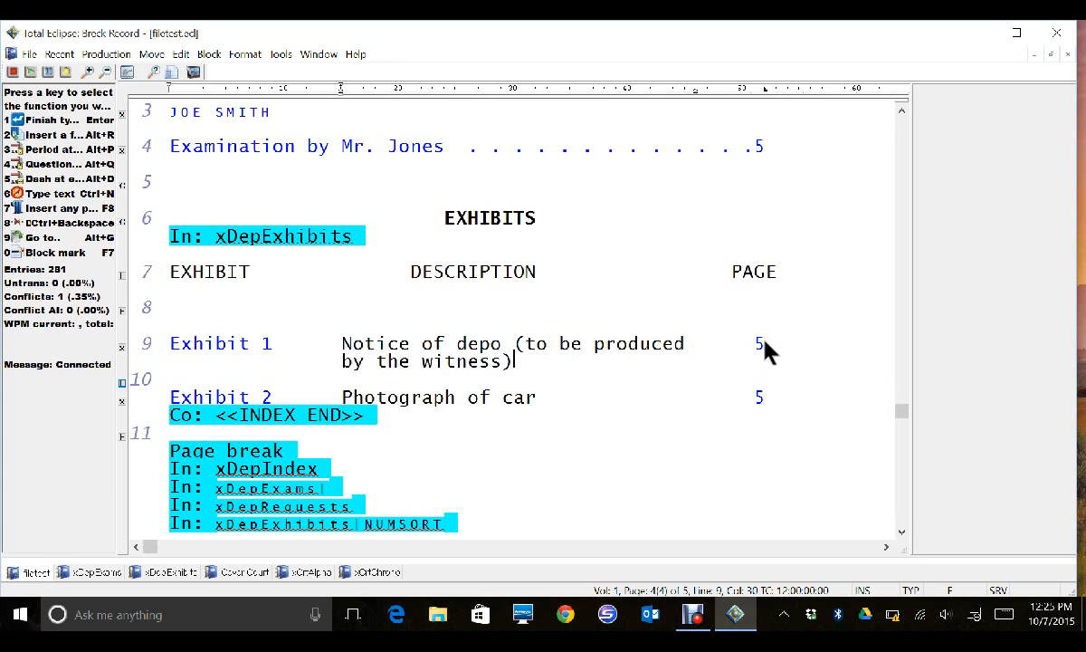
# - Delete the added parenthetical from the Exhibit 1 index entry, leaving only "Notice of depo" as its description
pyautogui.press('BackSpace')
pyautogui.press('BackSpace')
pyautogui.press('BackSpace')
pyautogui.press('BackSpace')
pyautogui.press('BackSpace')
pyautogui.press('BackSpace')
pyautogui.press('BackSpace')
pyautogui.press('BackSpace')
pyautogui.press('BackSpace')
pyautogui.press('BackSpace')
pyautogui.press('BackSpace')
pyautogui.press('BackSpace')
pyautogui.press('BackSpace')
pyautogui.press('BackSpace')
pyautogui.press('BackSpace')
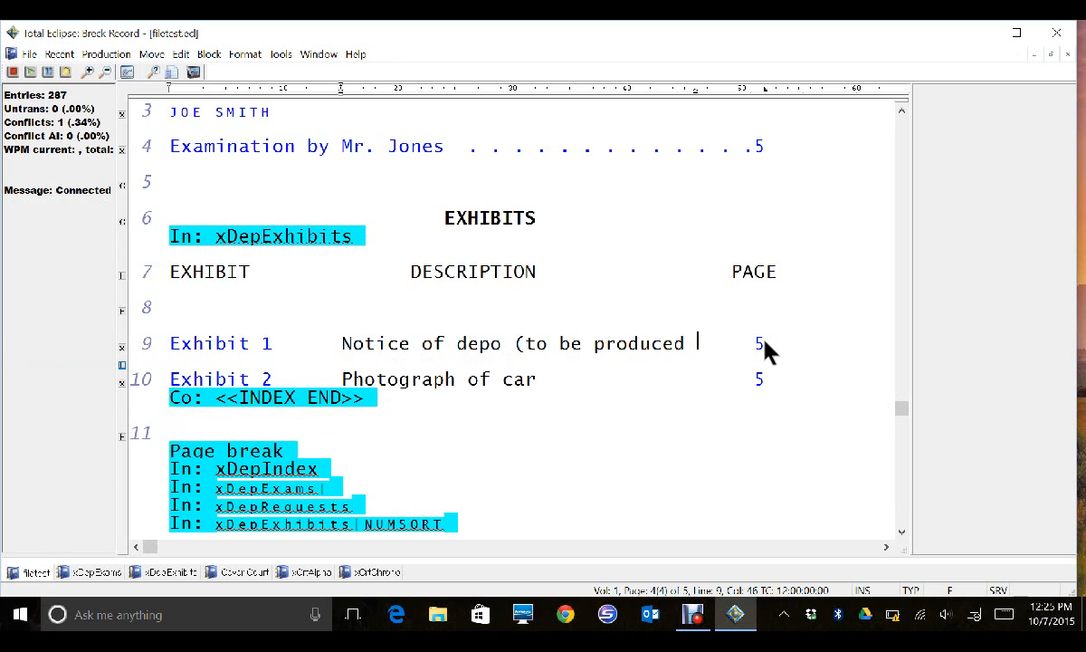
pyautogui.press('BackSpace')
pyautogui.press('BackSpace')
pyautogui.press('BackSpace')
pyautogui.press('BackSpace')
pyautogui.press('BackSpace')
pyautogui.press('BackSpace')
pyautogui.press('BackSpace')
pyautogui.press('BackSpace')
pyautogui.press('BackSpace')
pyautogui.press('BackSpace')
pyautogui.press('BackSpace')
pyautogui.press('BackSpace')
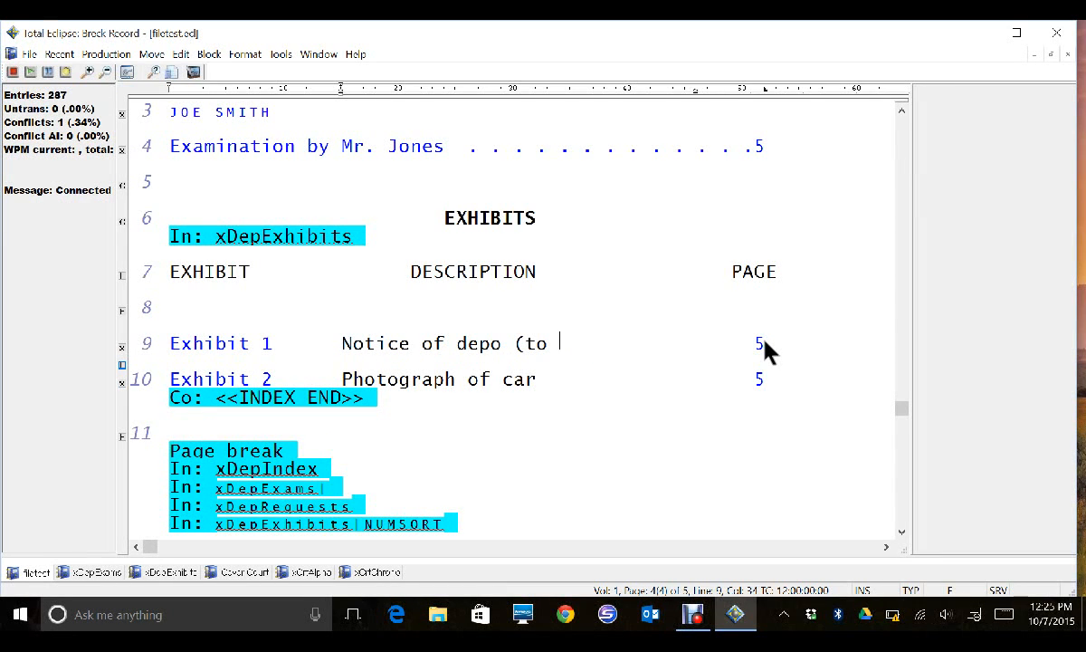
pyautogui.press('BackSpace')
pyautogui.press('BackSpace')
pyautogui.press('BackSpace')
pyautogui.press('BackSpace')
pyautogui.press('BackSpace')
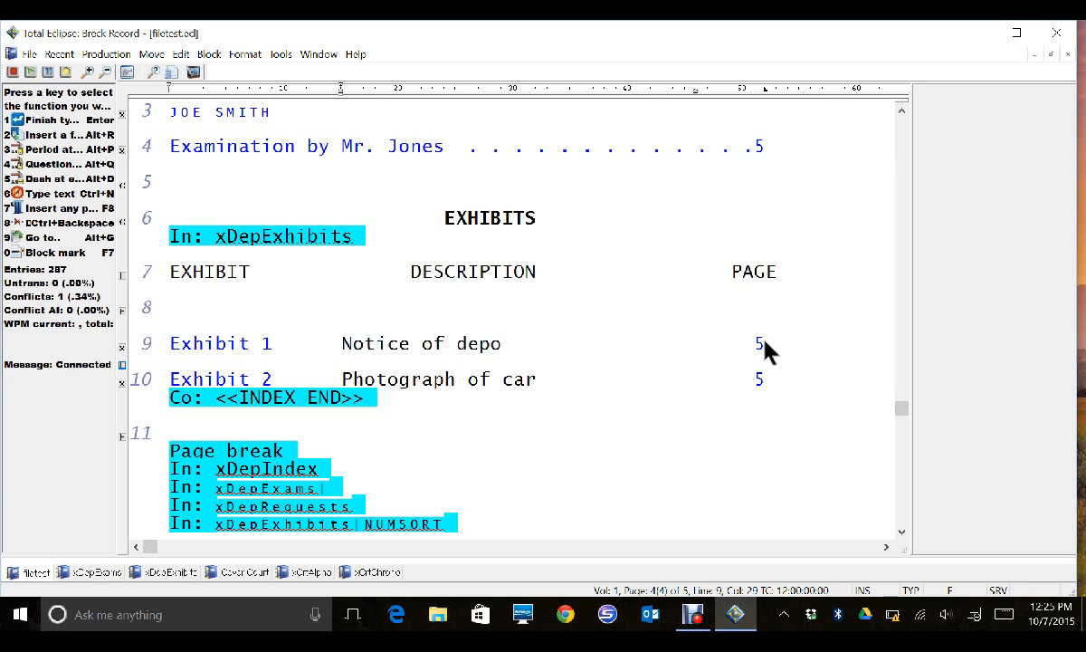
# - Try moving the description's indent marker inward on the ruler for the Exhibit 1 index line, and restore its position
pyautogui.click(341, 345)
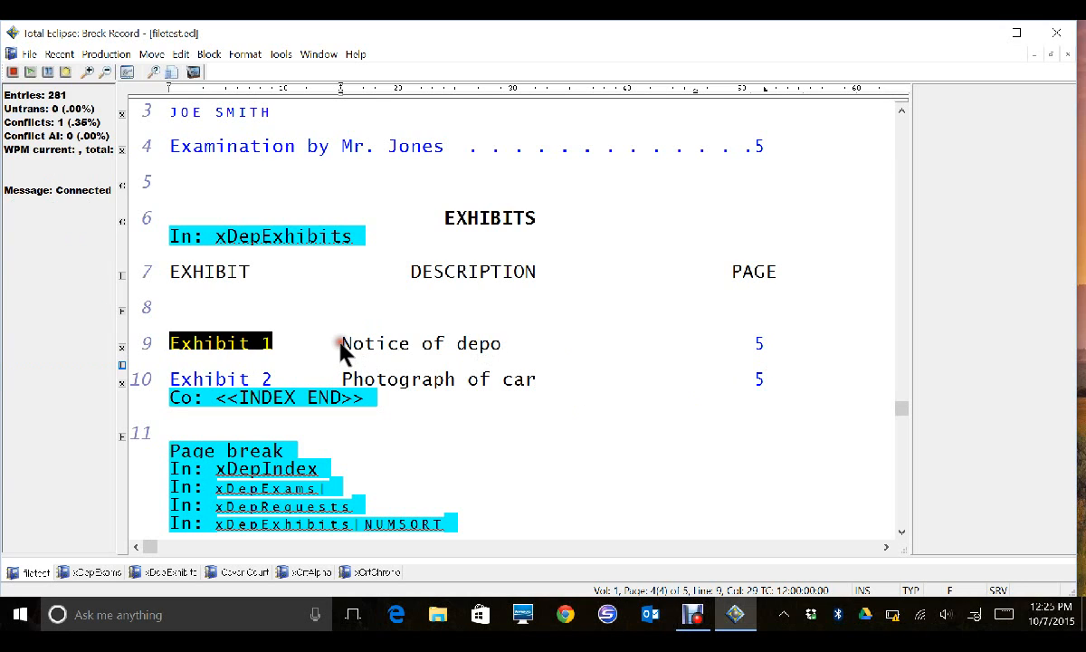
pyautogui.click(342, 343)
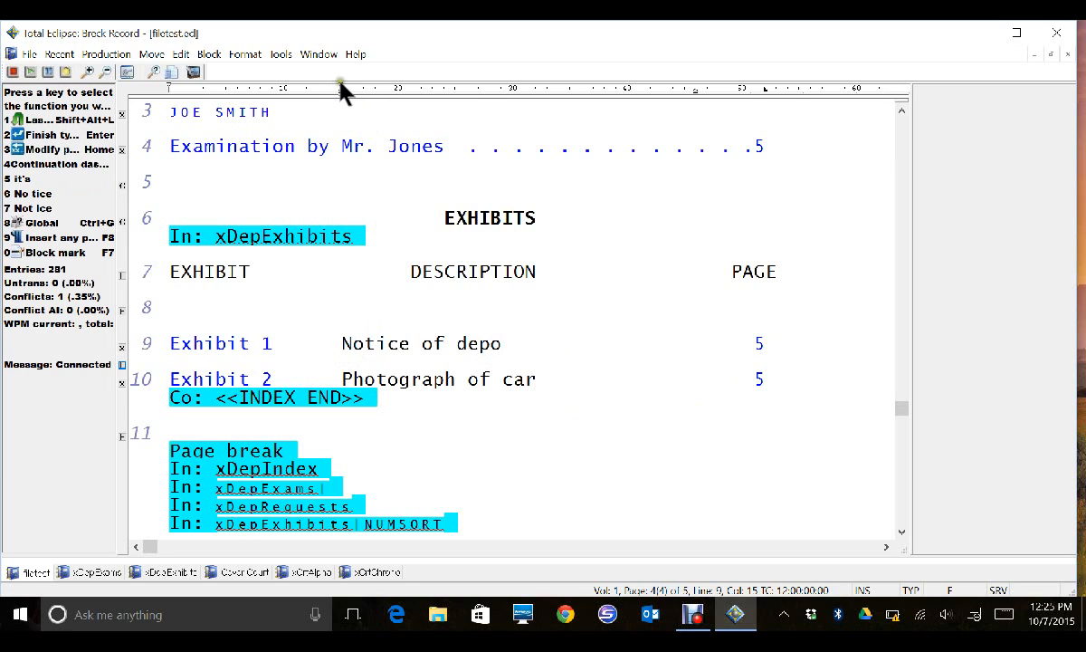
pyautogui.click(341, 88)
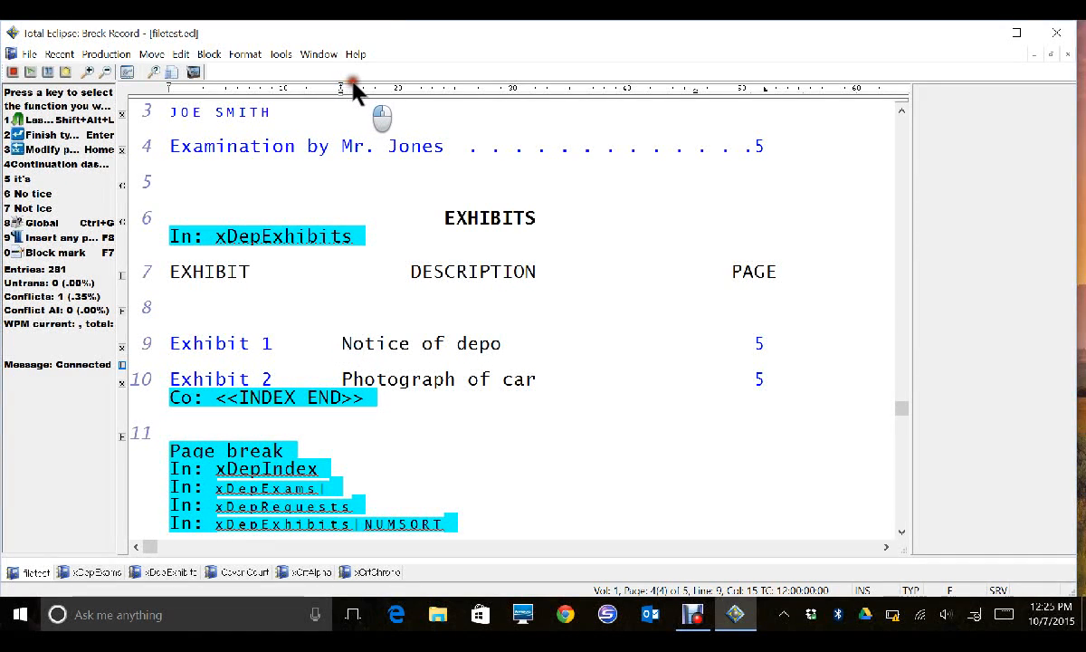
pyautogui.click(340, 88)
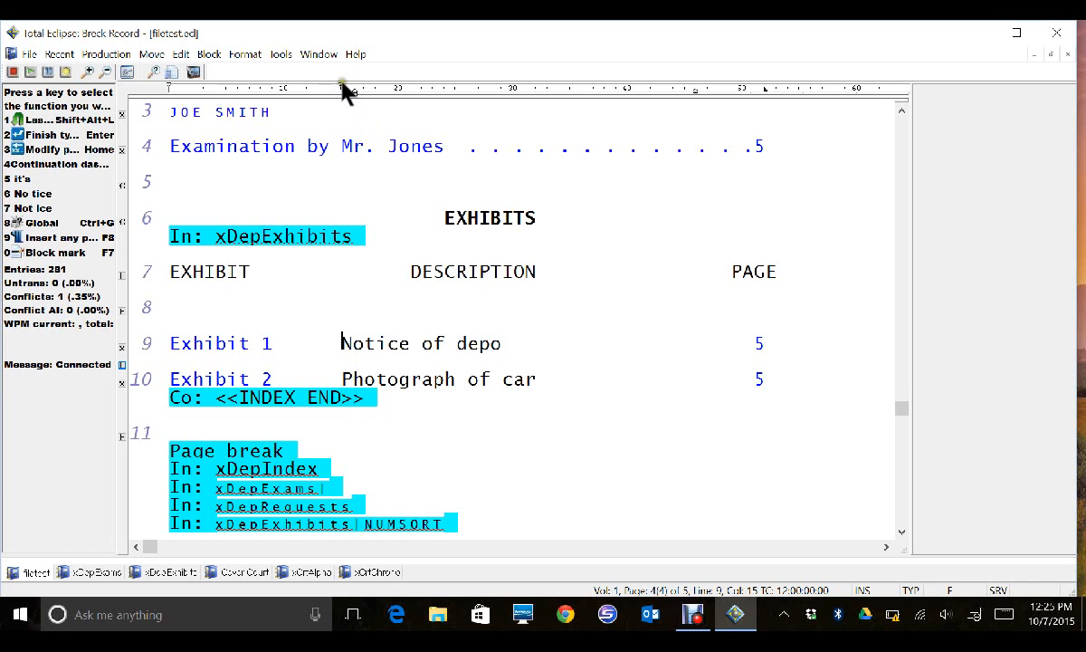
pyautogui.moveTo(341, 83); pyautogui.dragTo(370, 84)
pyautogui.moveTo(374, 87)
pyautogui.mouseDown()
pyautogui.moveTo(577, 79)
pyautogui.moveTo(763, 93)
pyautogui.mouseUp()
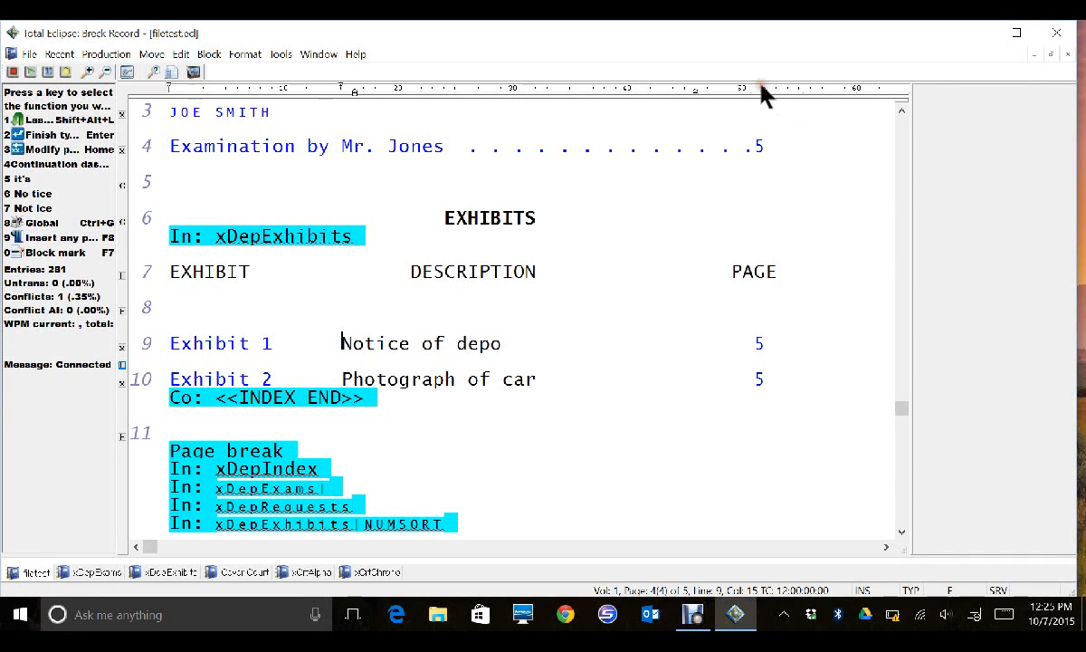
pyautogui.click(339, 83)
pyautogui.moveTo(354, 88); pyautogui.dragTo(323, 90)
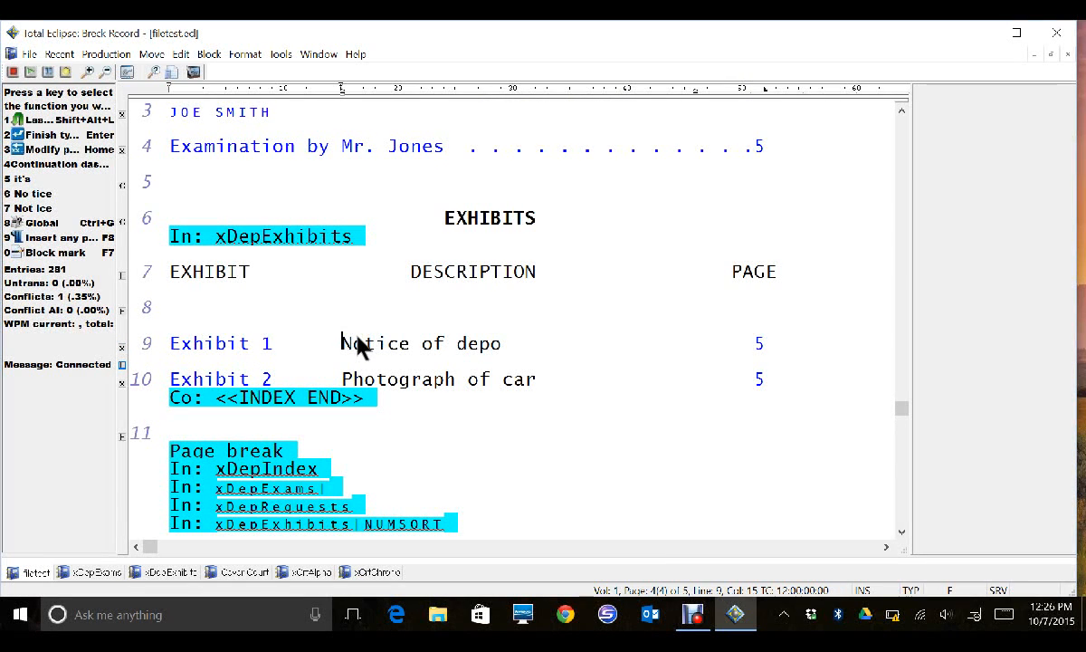
# - Examine the index commands in the Cover Court file and compare them with the xCrtChrono and xCrtAlpha index heading files
pyautogui.click(443, 267)
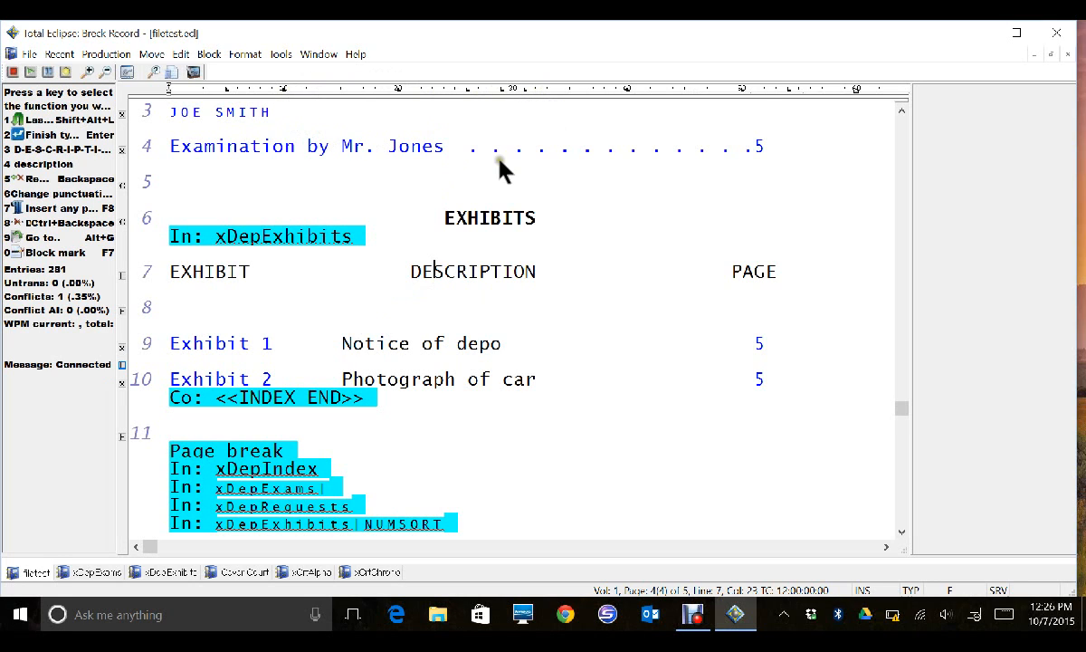
pyautogui.scroll(-3, 473, 170)
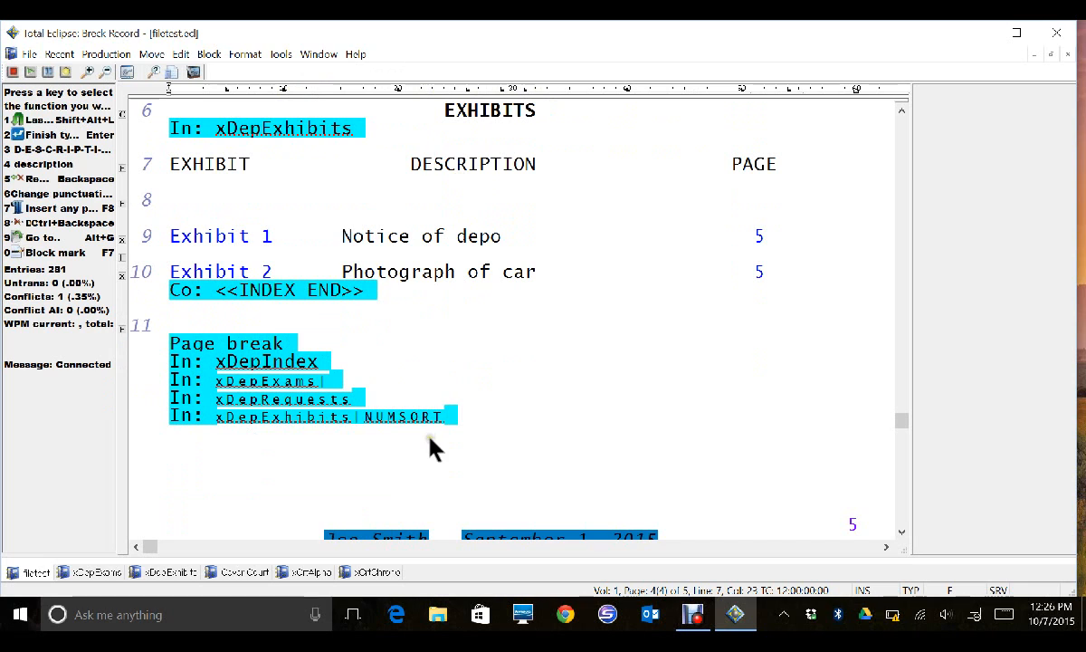
pyautogui.click(242, 572)
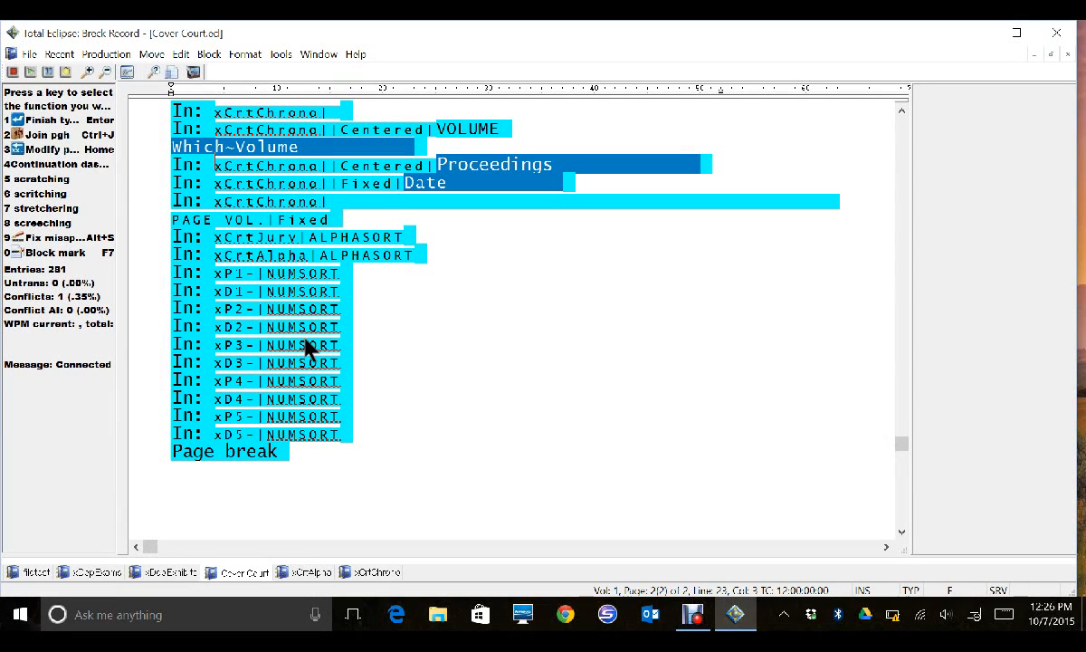
pyautogui.scroll(1, 305, 331)
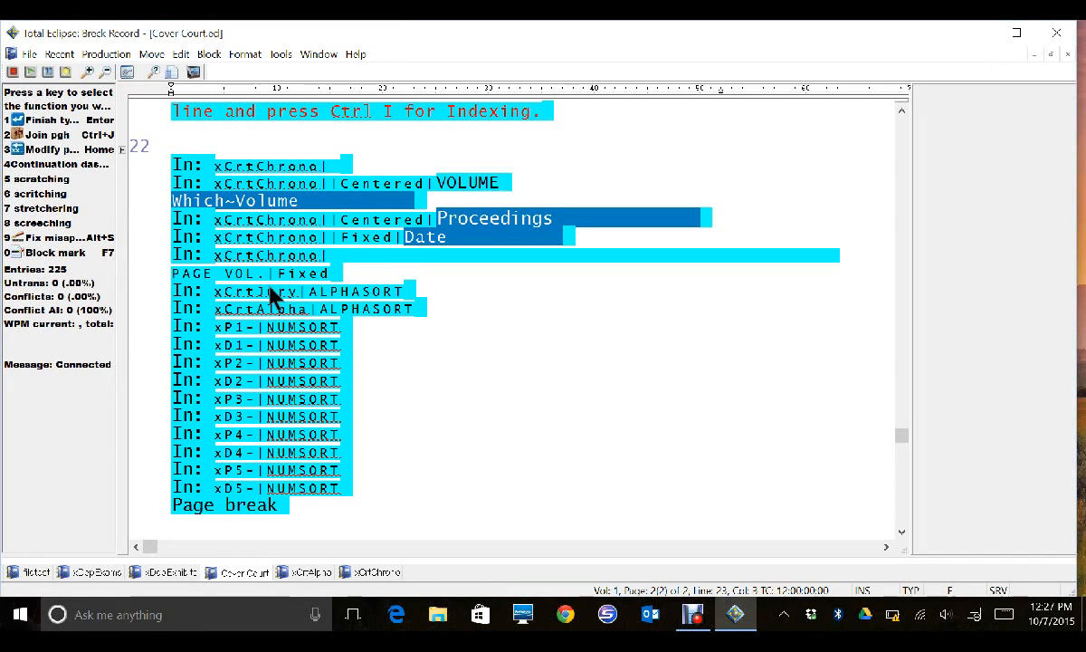
pyautogui.click(376, 572)
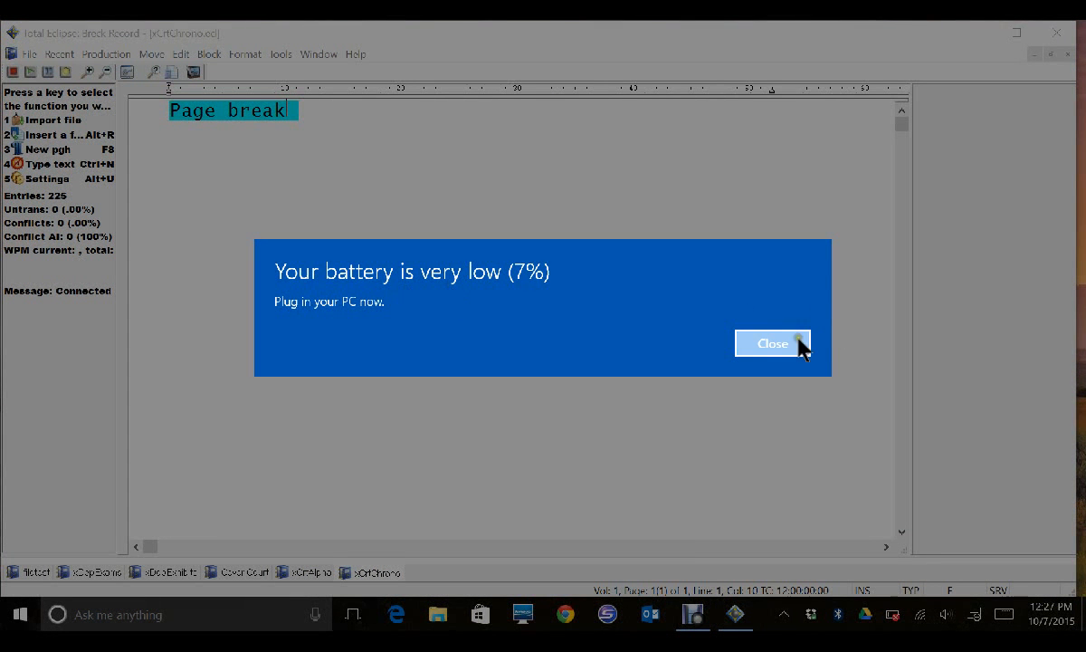
pyautogui.click(800, 343)
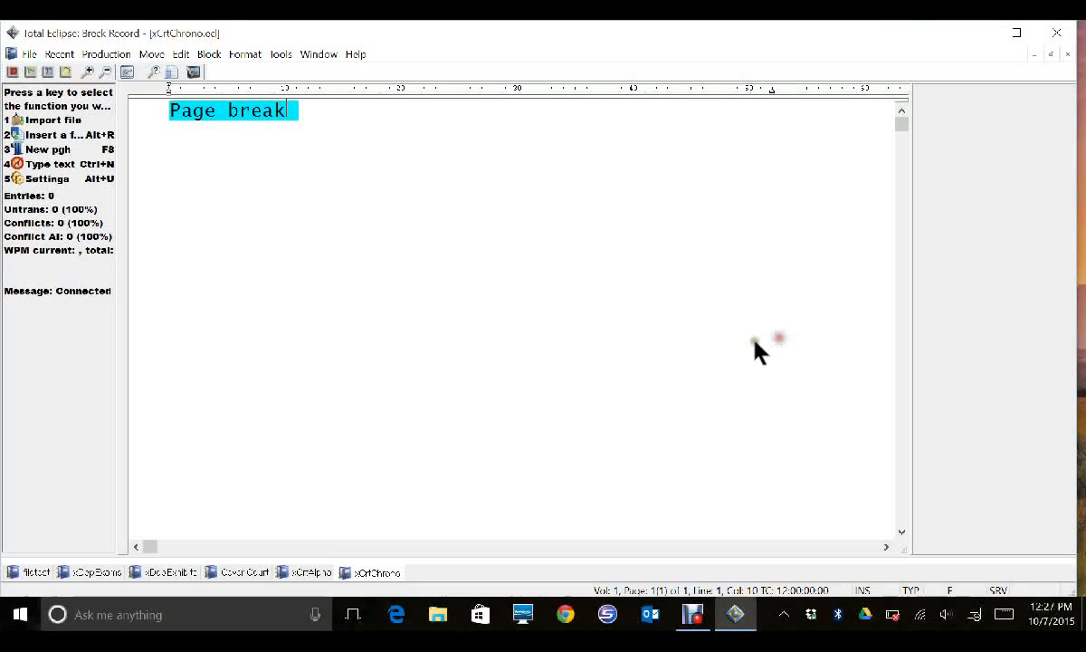
pyautogui.click(308, 573)
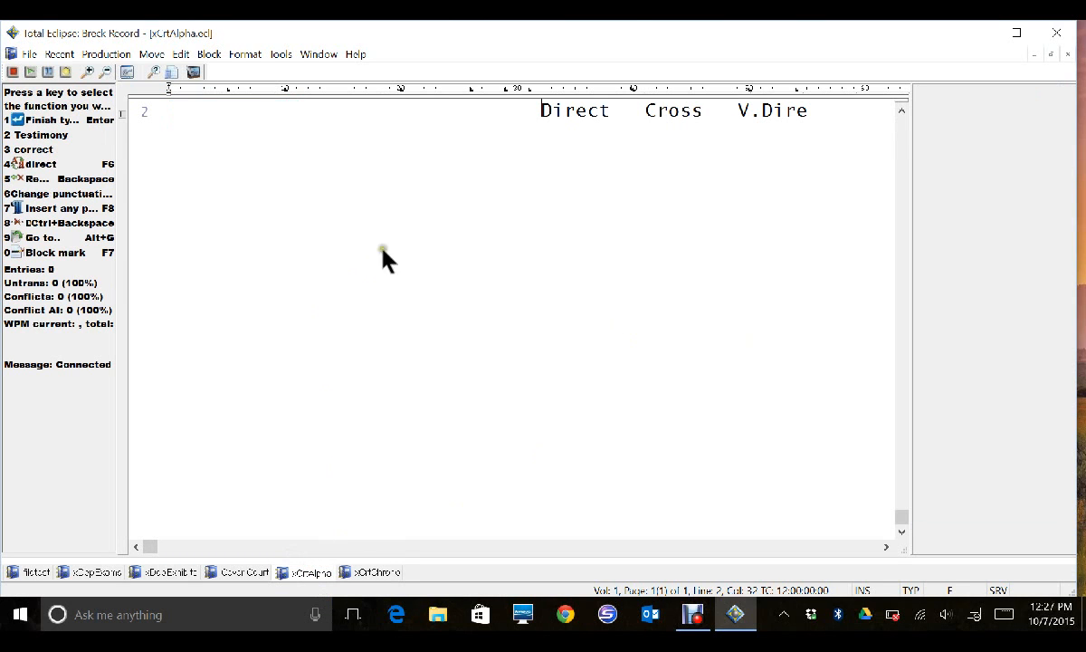
pyautogui.scroll(3, 524, 169)
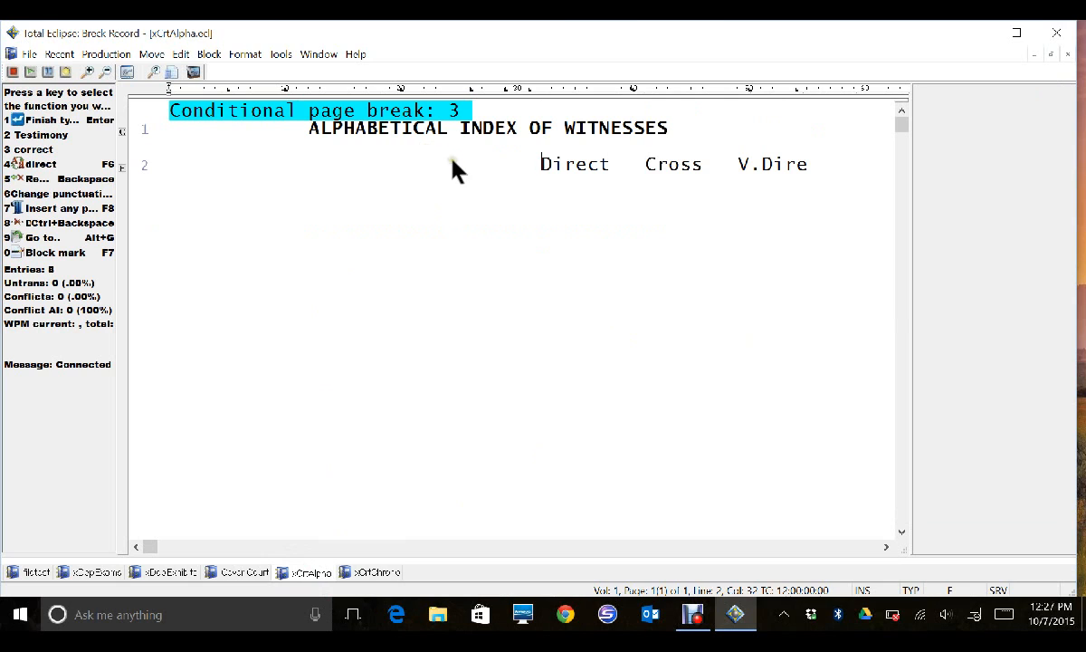
pyautogui.click(249, 574)
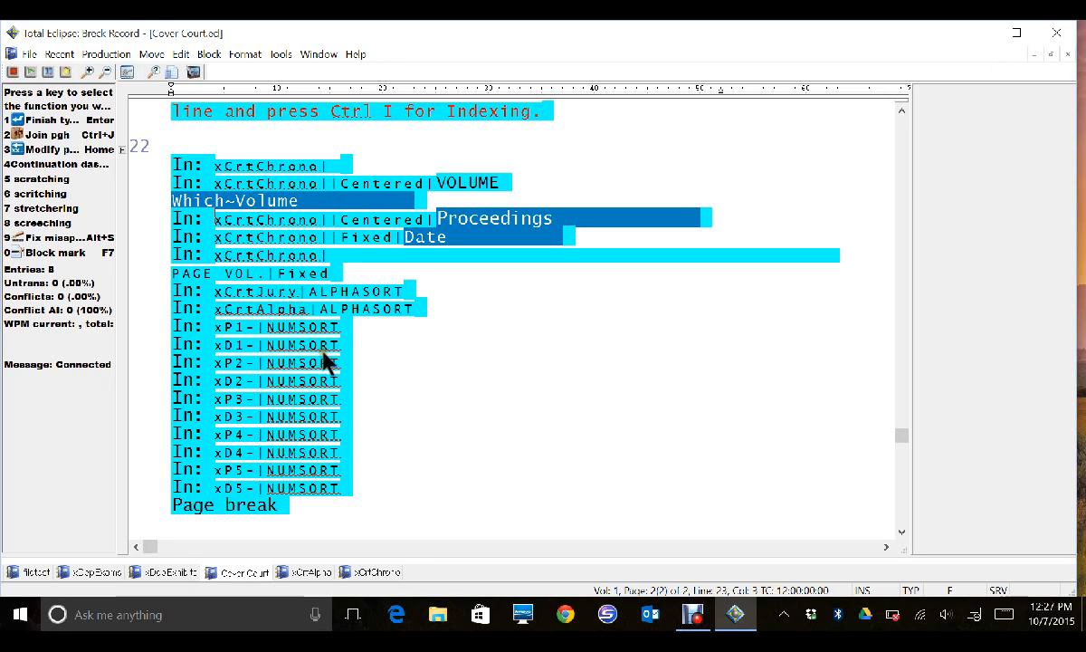
pyautogui.click(312, 572)
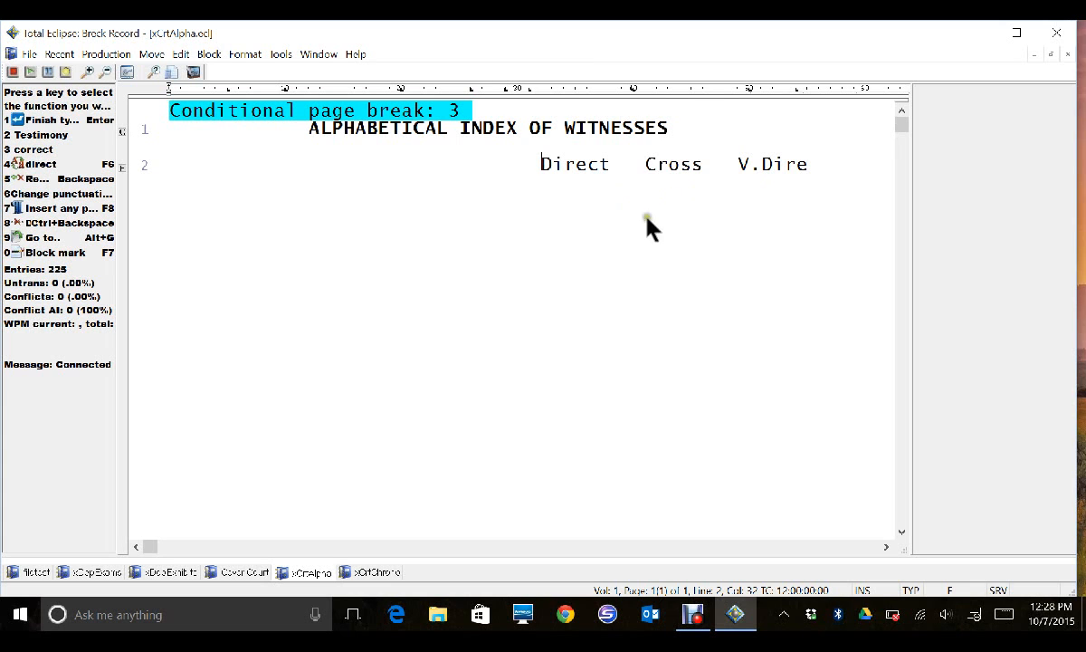
pyautogui.click(245, 574)
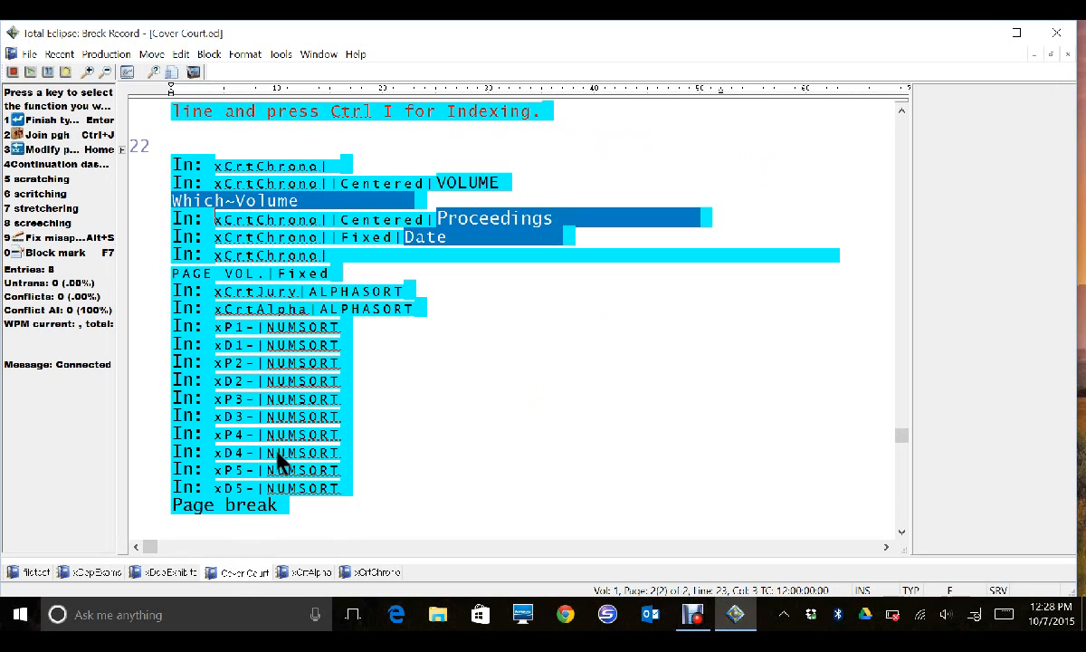
# - Return to the filetest transcript and review its embedded exhibit and examination index entries against the generated index page
pyautogui.click(36, 572)
pyautogui.scroll(-5, 533, 305)
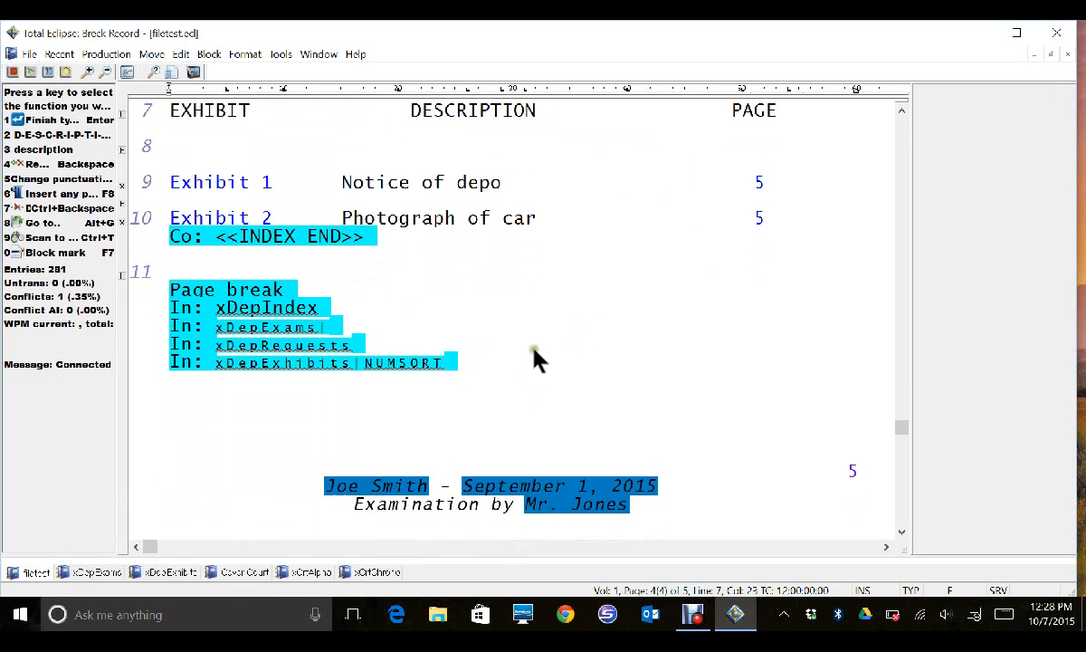
pyautogui.scroll(-5, 561, 351)
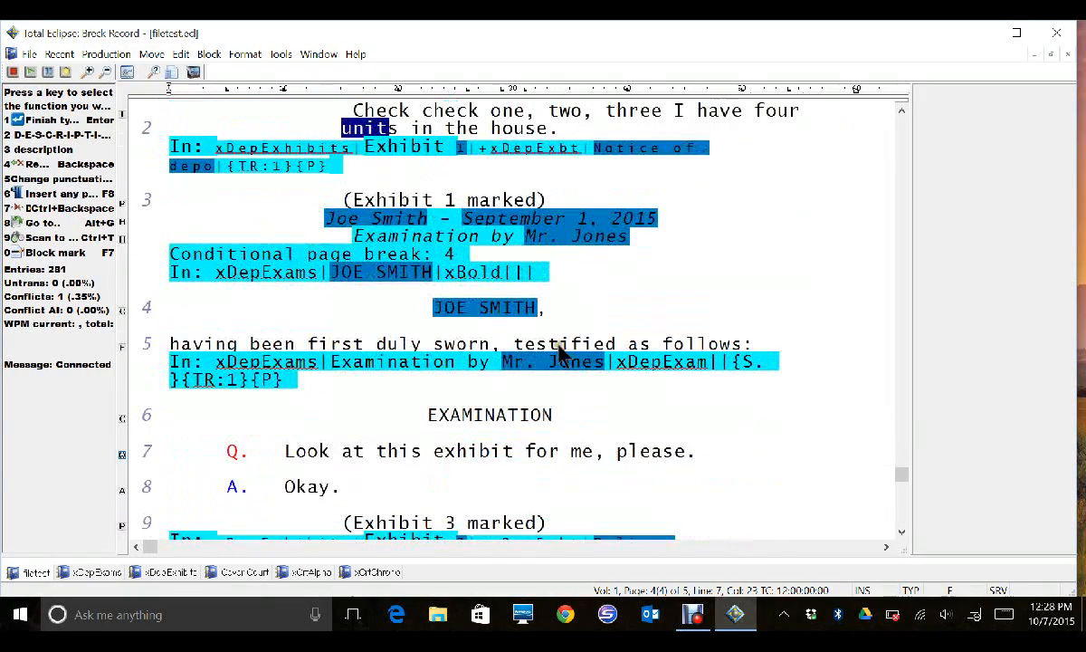
pyautogui.scroll(-1, 556, 353)
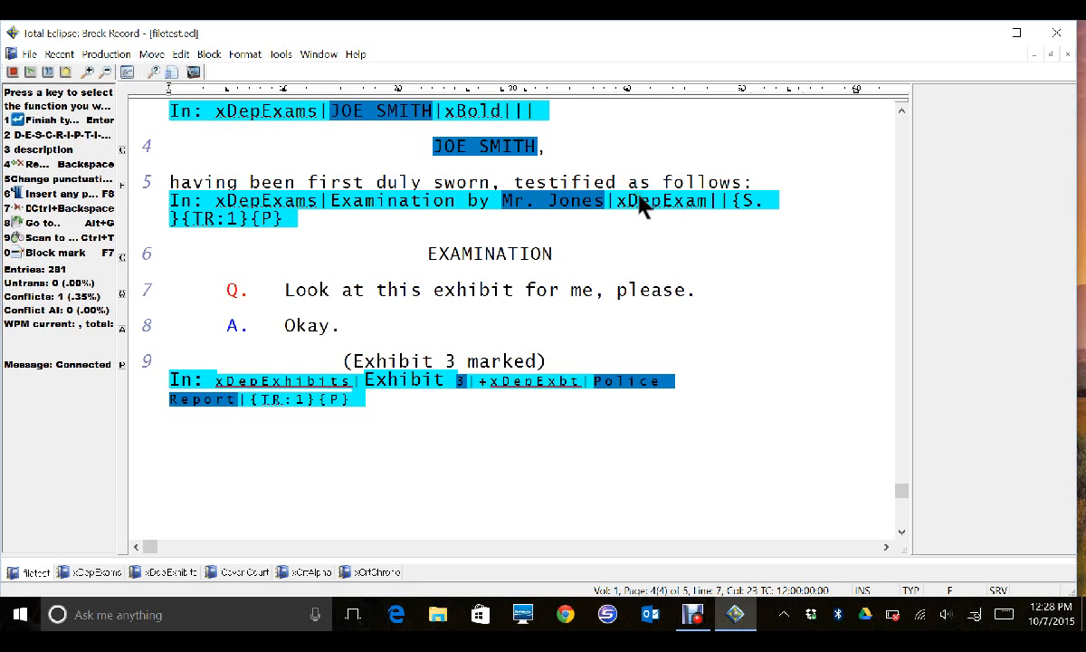
pyautogui.scroll(10, 651, 212)
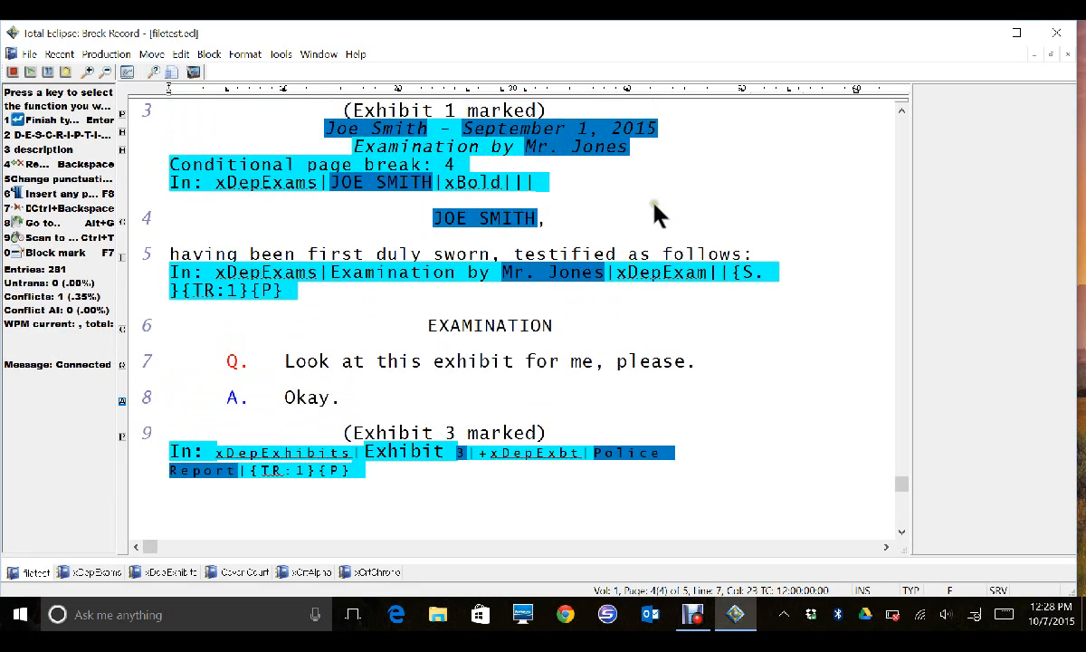
pyautogui.scroll(3, 636, 232)
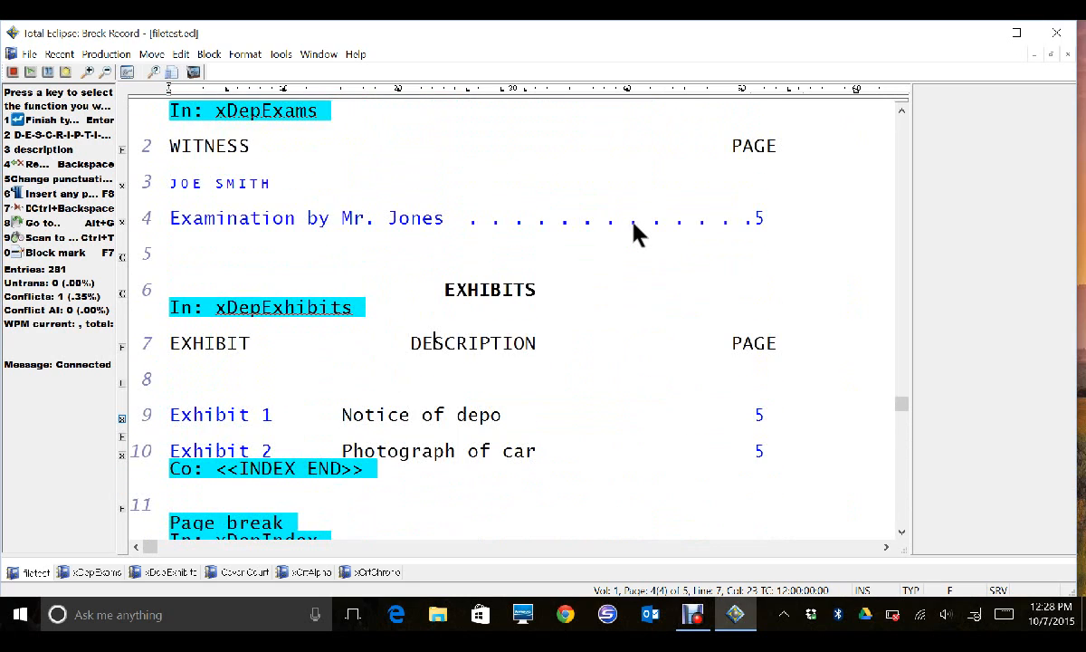